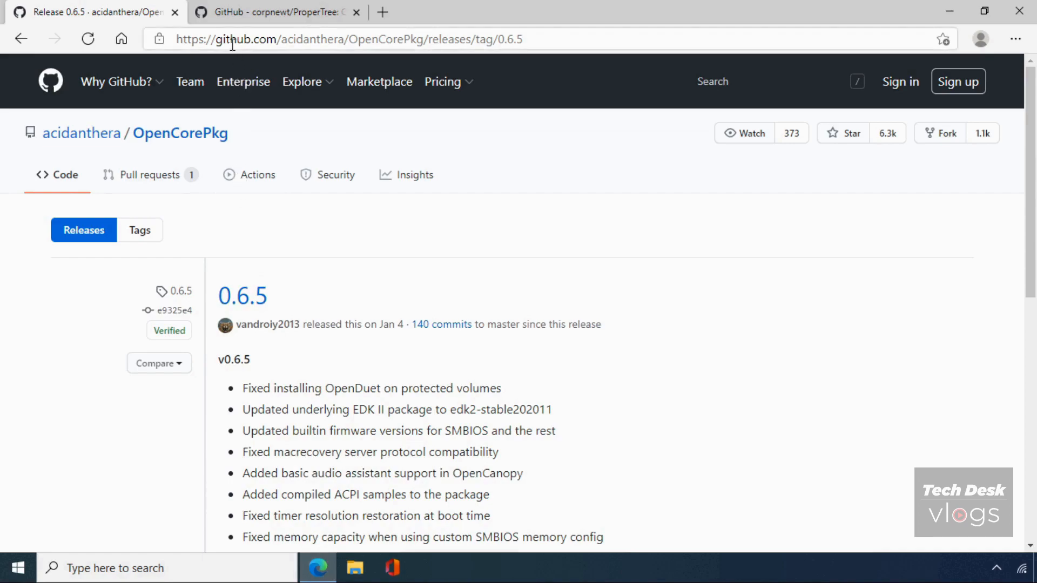
Download OpenCore-0.6.5-RELEASE.zip from the assets of the OpenCorePkg 0.6.5 release page.
left_click(528, 37)
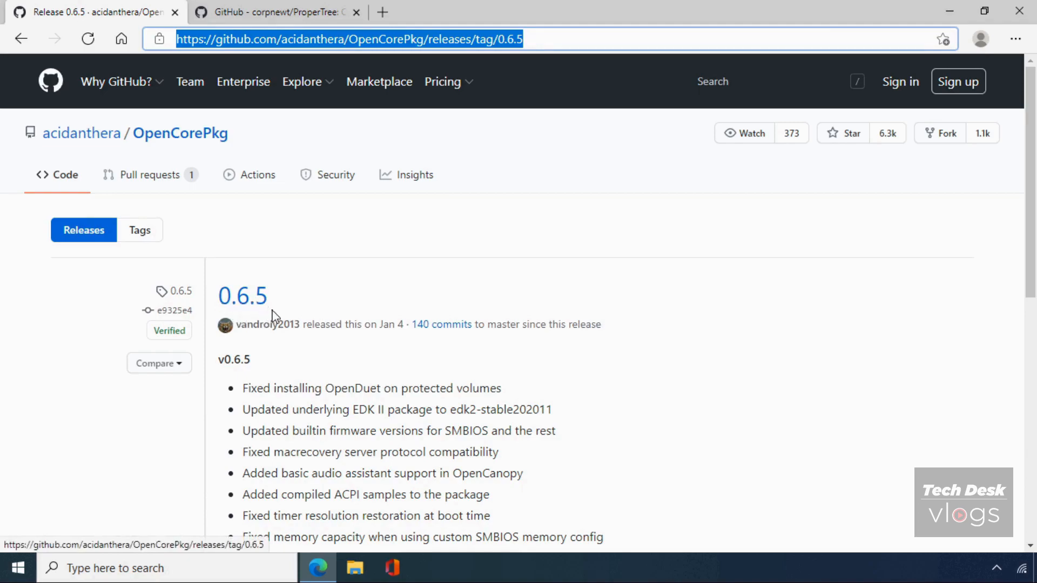
scroll(370, 367, "down", 8)
scroll(372, 365, "down", 2)
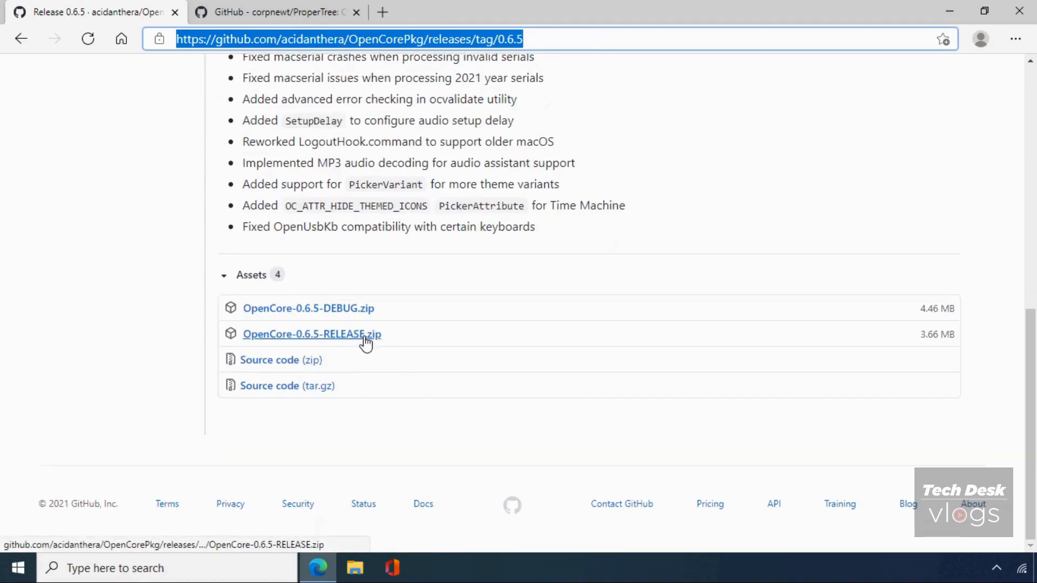
left_click(365, 339)
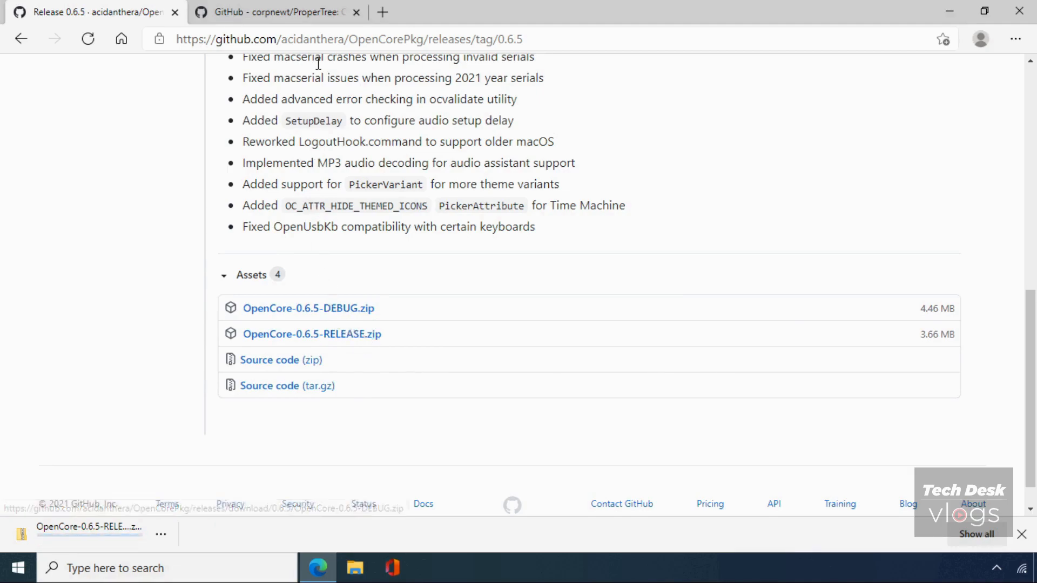
Download the corpnewt/ProperTree repository as a ZIP file and return to the desktop.
left_click(322, 20)
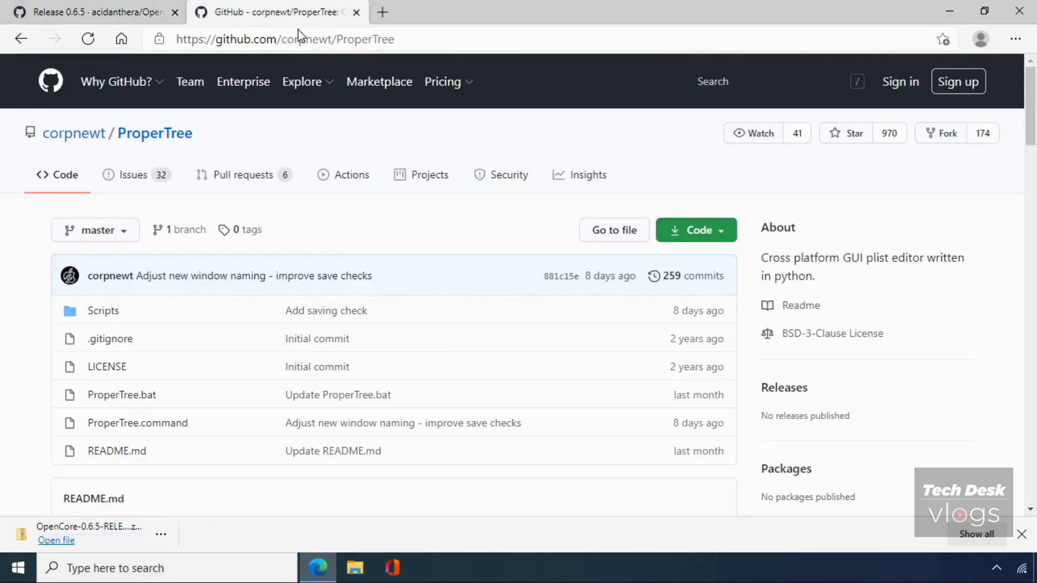
left_click(226, 42)
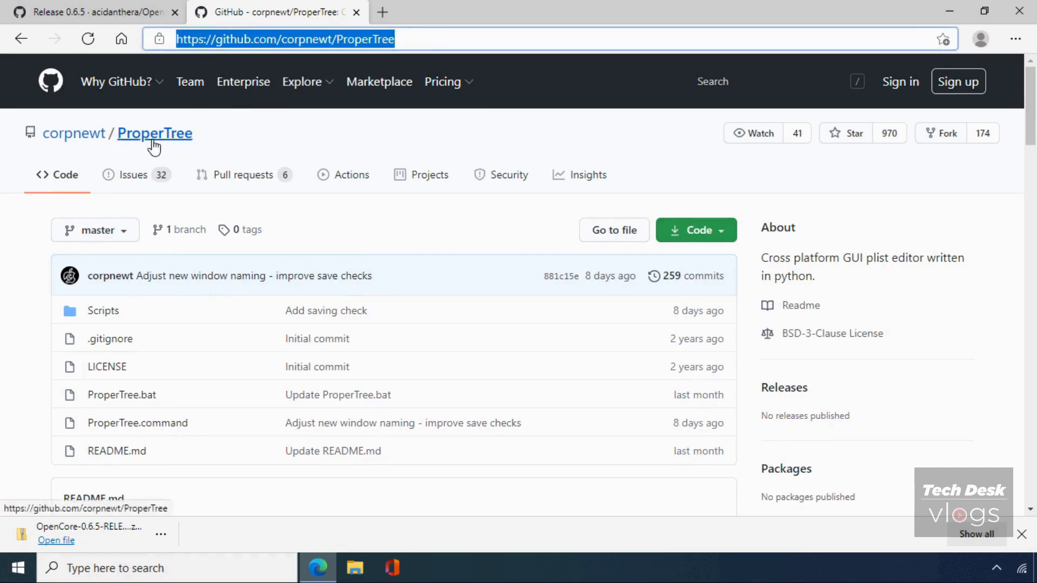
left_click(723, 233)
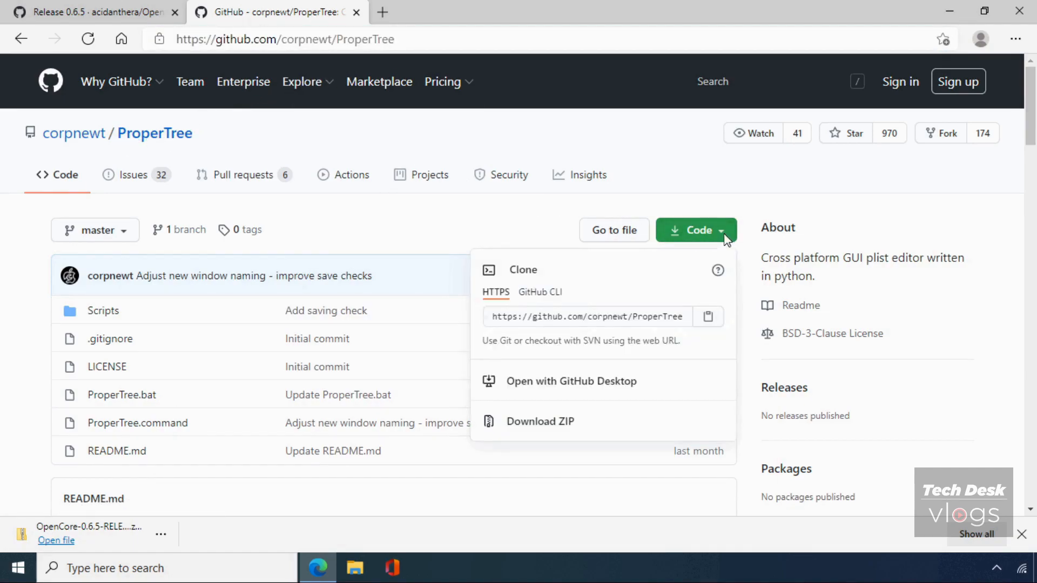
left_click(643, 422)
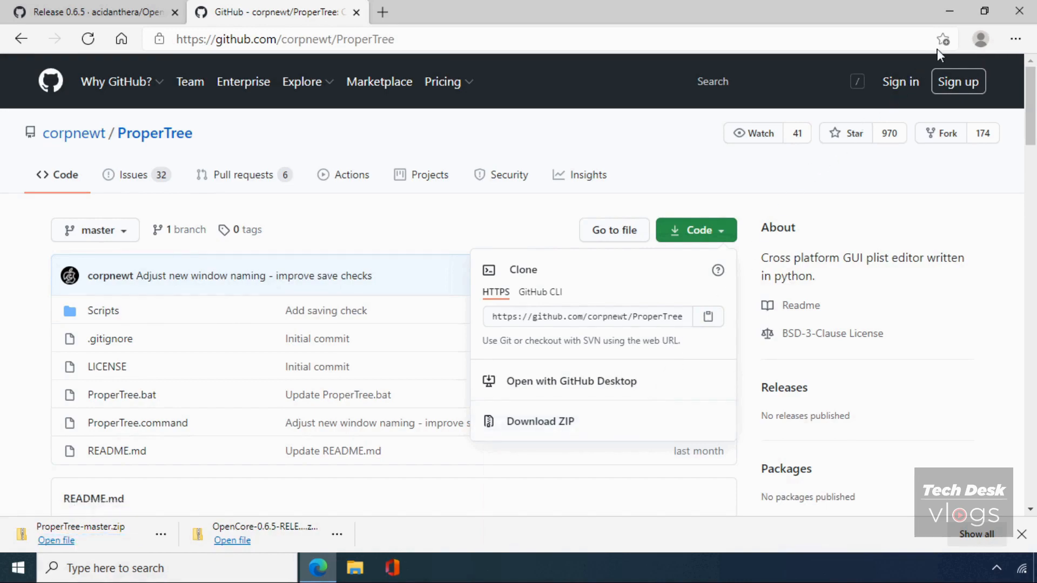
left_click(949, 13)
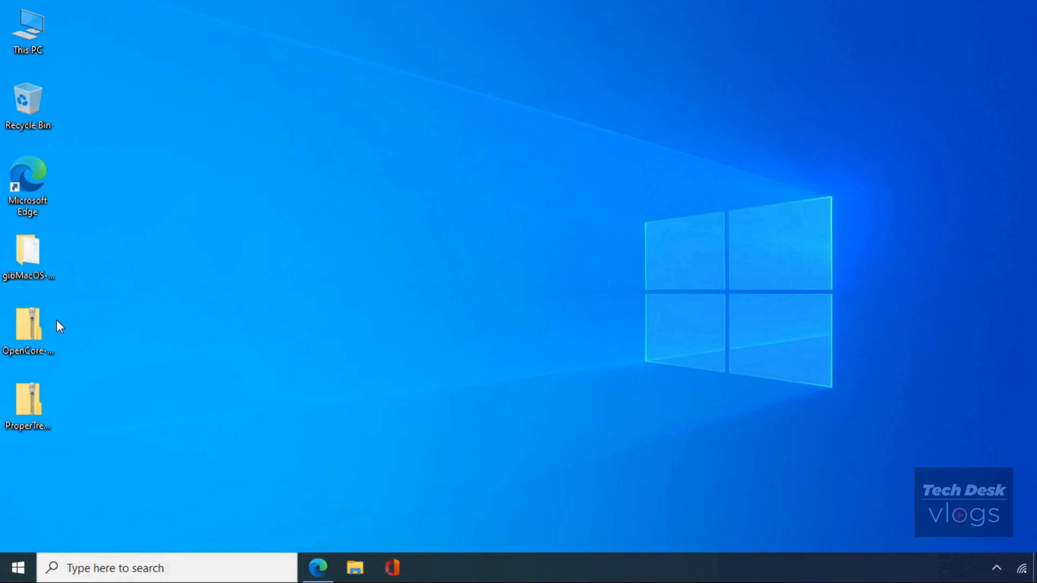
Move the OpenCore-0.6.5-RELEASE archive into a new desktop folder named "OpenCore release" and extract it there.
right_click(43, 330)
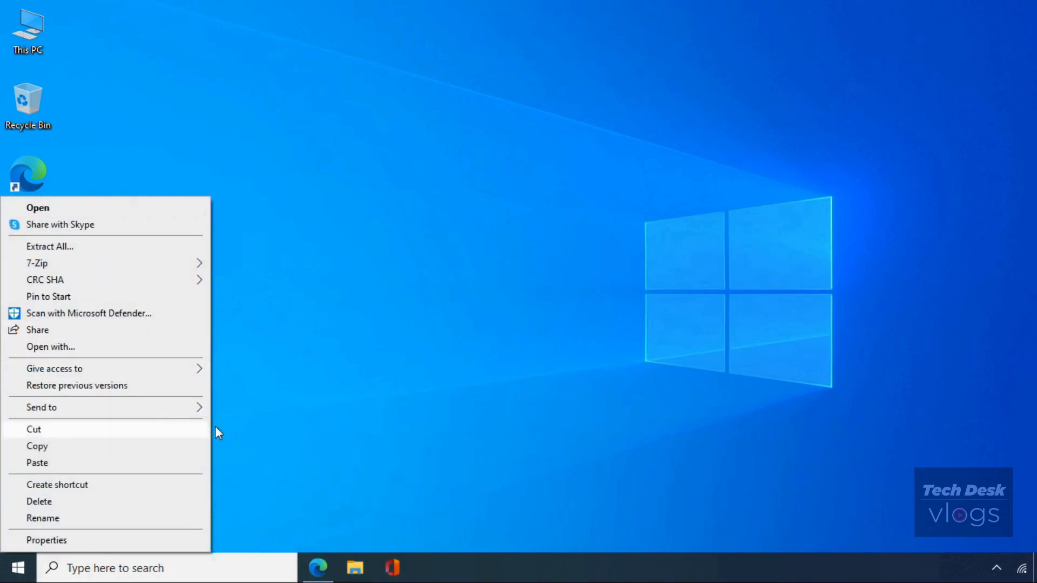
left_click(328, 397)
right_click(309, 324)
left_click(318, 274)
type("OpenCore release")
key("Return")
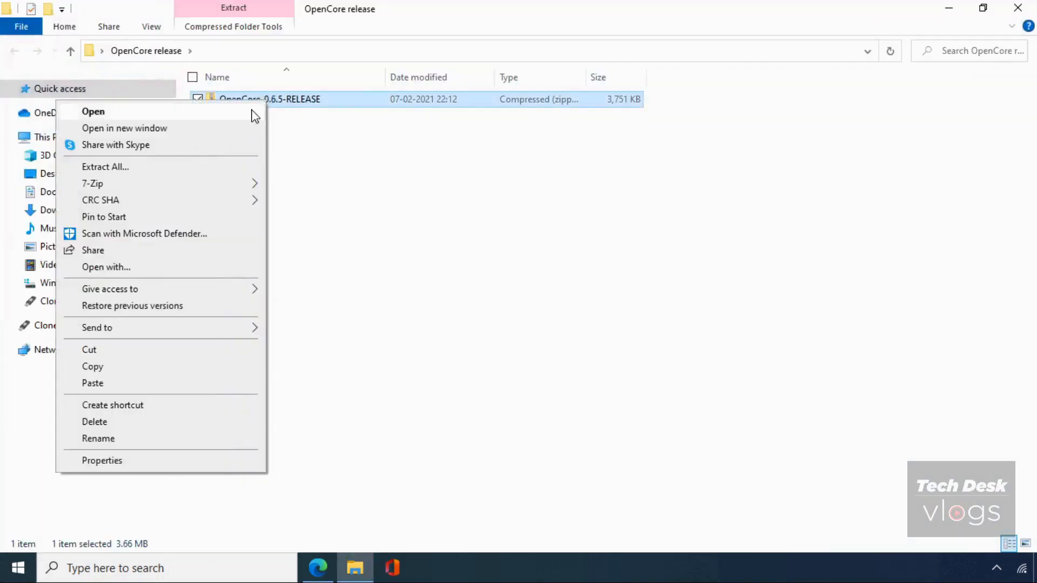
key("Escape")
left_click(70, 50)
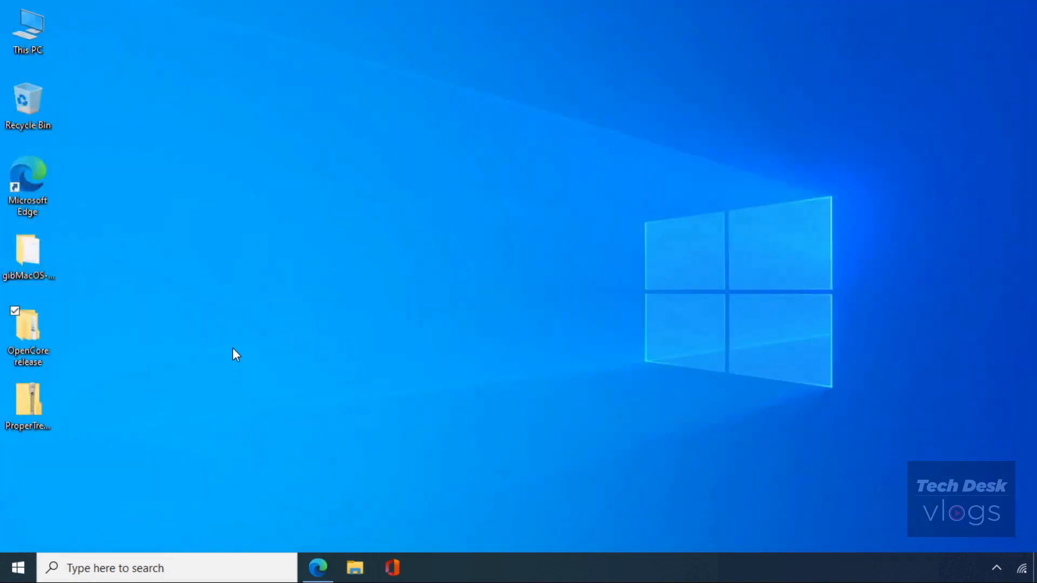
Move the ProperTree archive into a new desktop folder named "Proper tree" and extract it there.
right_click(233, 348)
left_click(273, 298)
type("Proper tree")
key("Return")
left_click_drag(28, 403, 250, 410)
double_click(253, 400)
right_click(257, 99)
mouse_move(99, 185)
left_click(361, 239)
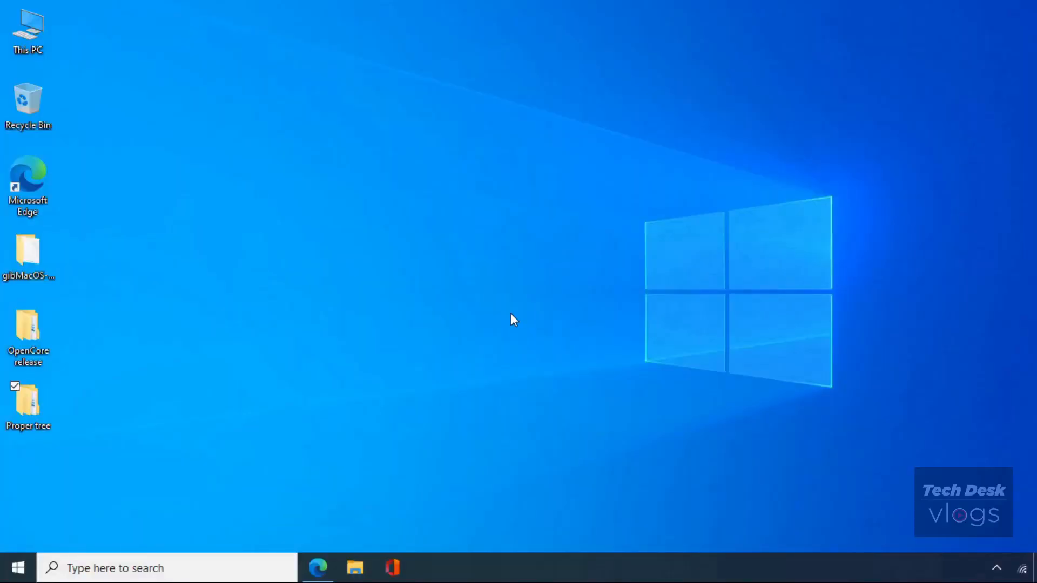
Copy the EFI folder from Downloads to the desktop and place it well away from the other icons.
left_click(355, 568)
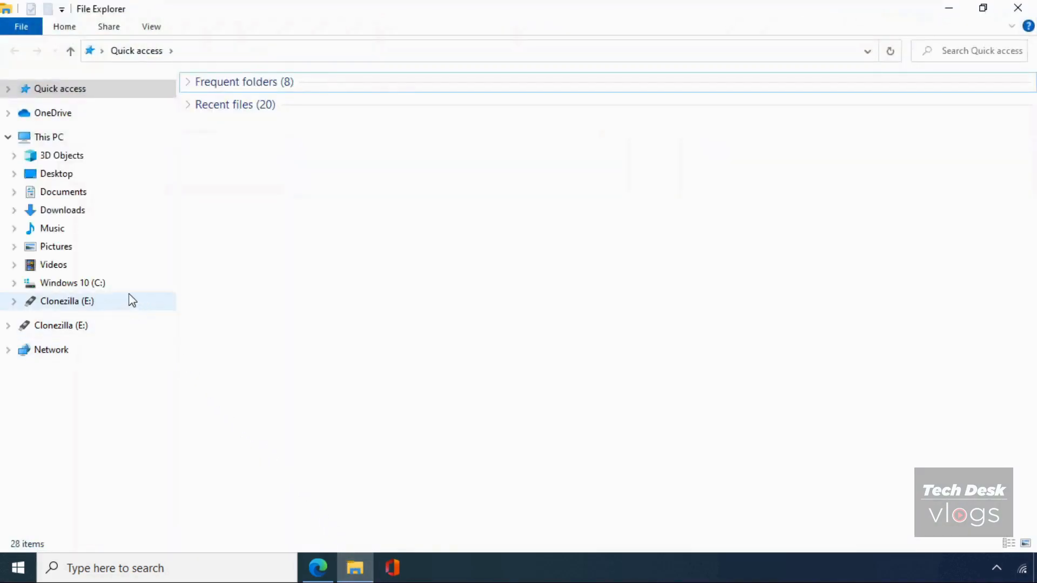
left_click(95, 213)
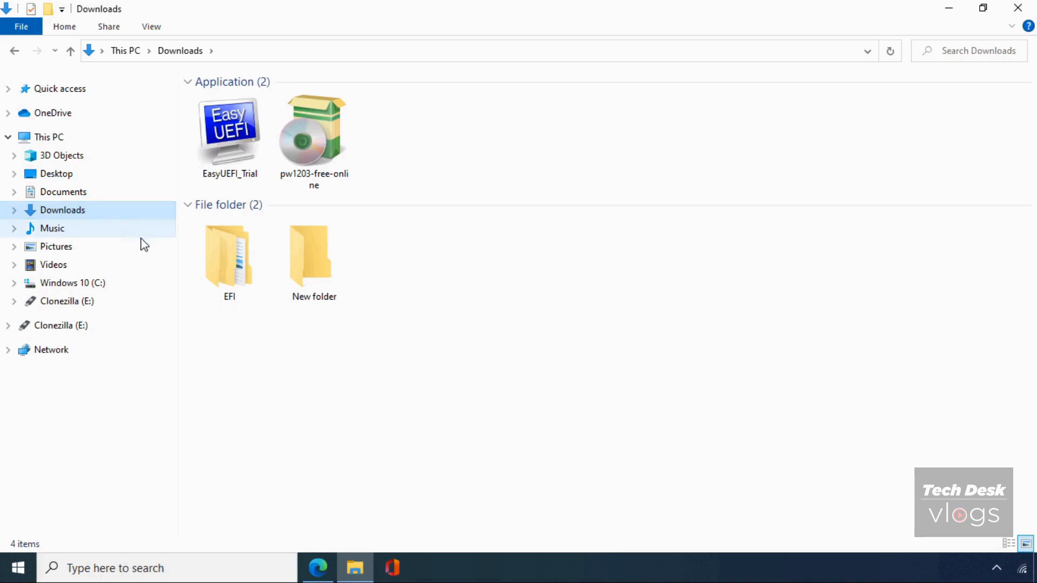
left_click(210, 280)
right_click(210, 280)
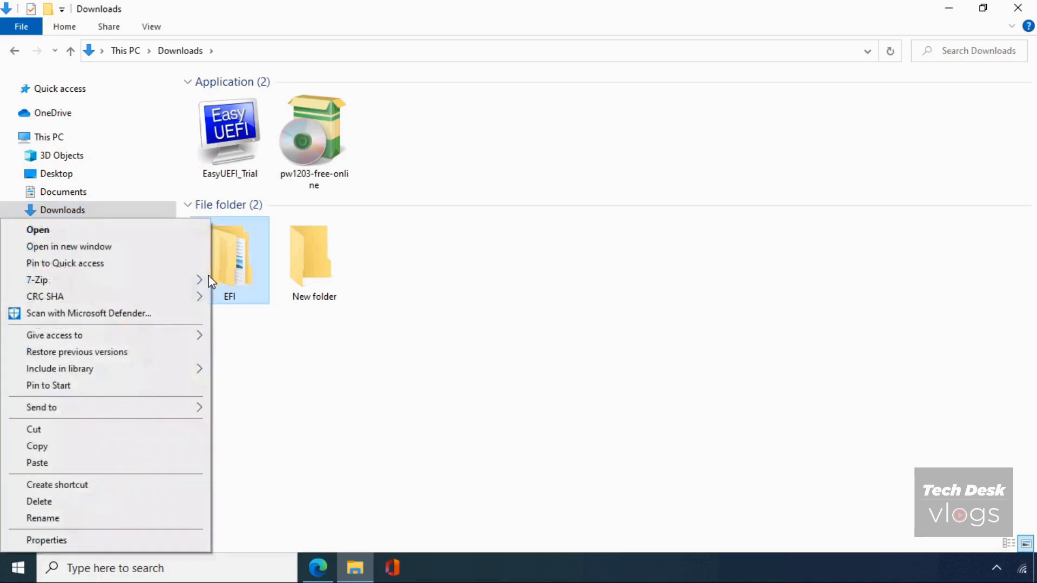
left_click(183, 448)
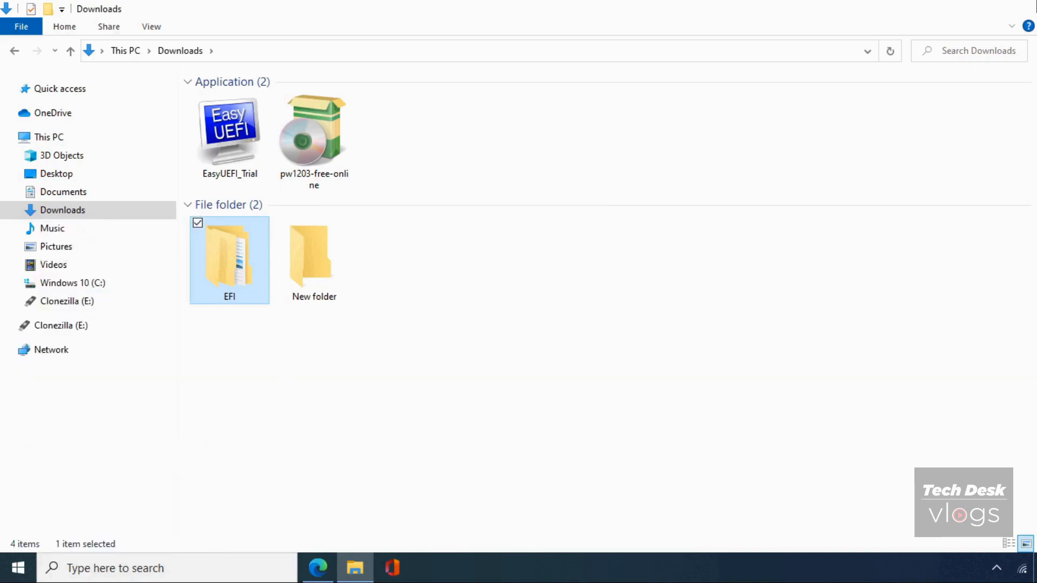
left_click(1018, 8)
right_click(519, 281)
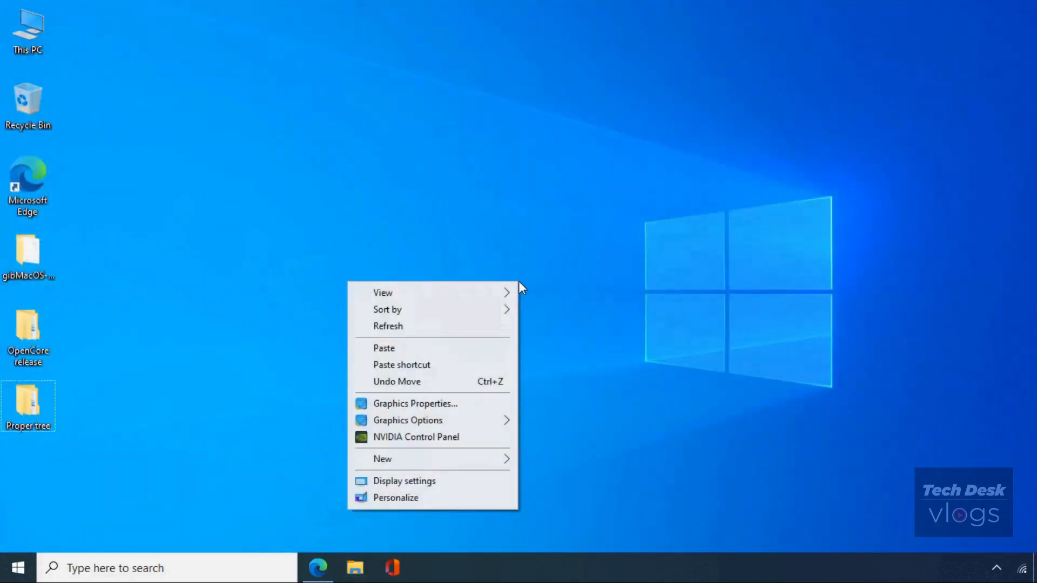
left_click(502, 348)
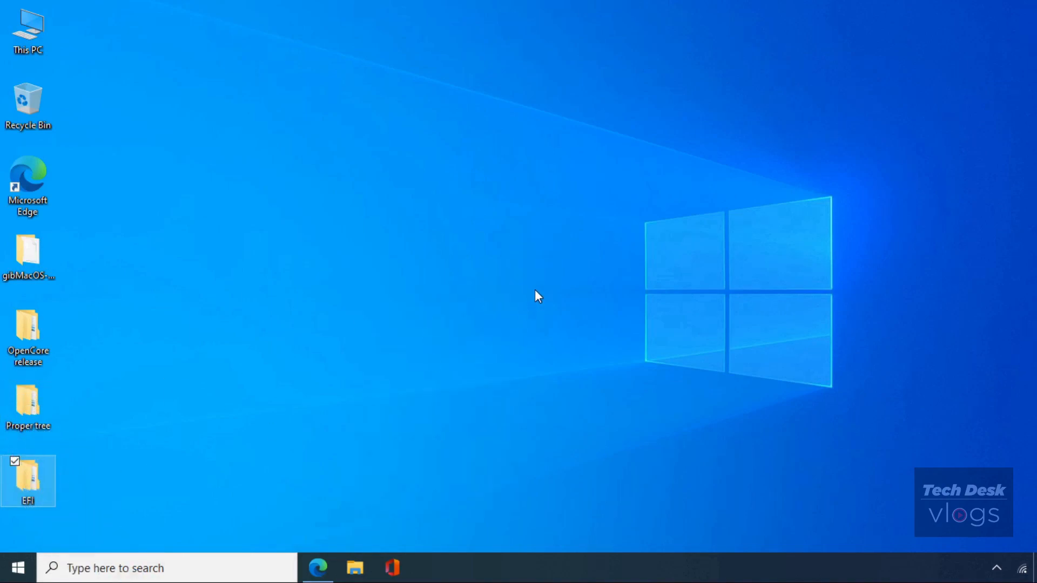
left_click_drag(27, 478, 952, 189)
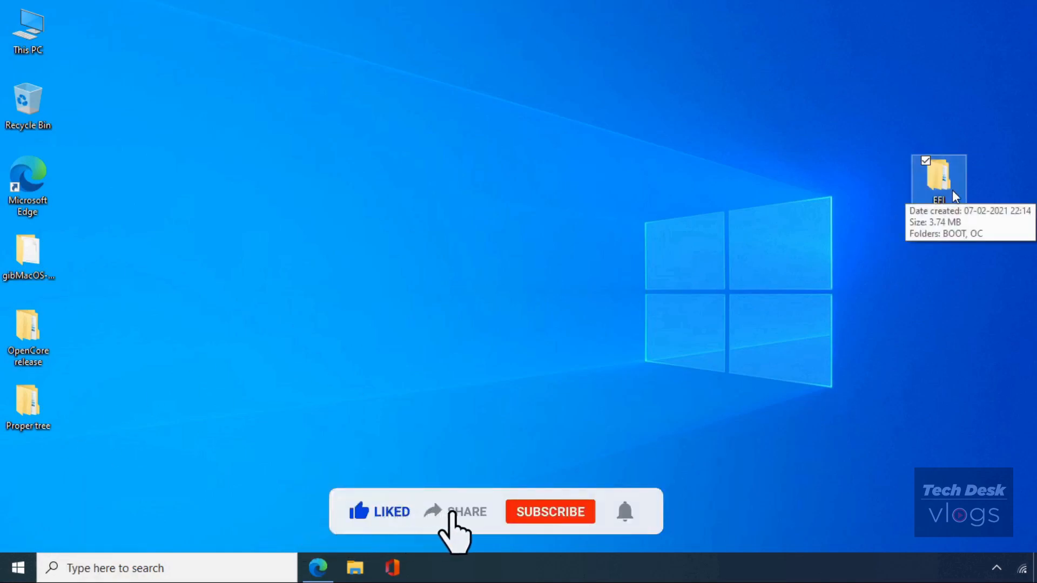
left_click(555, 254)
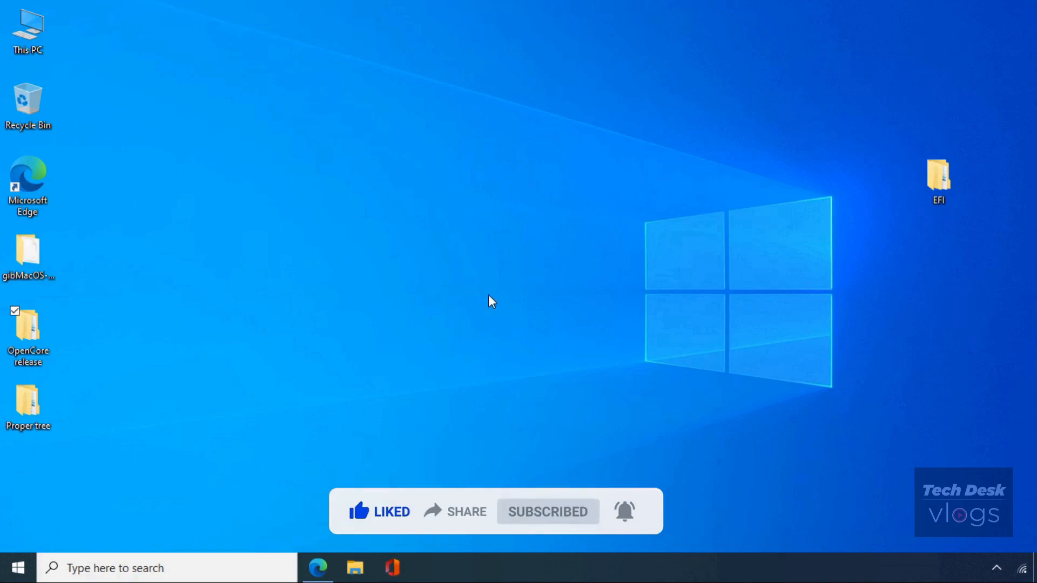
Open the EFI folder within X64 of the OpenCore release folder and move its window clear of the desktop EFI folder.
double_click(28, 335)
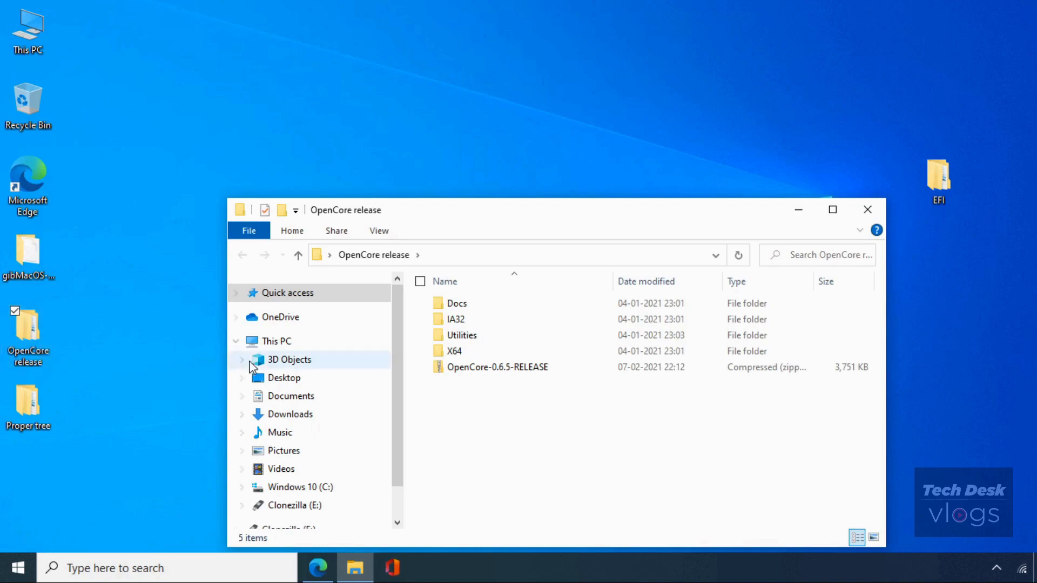
double_click(485, 358)
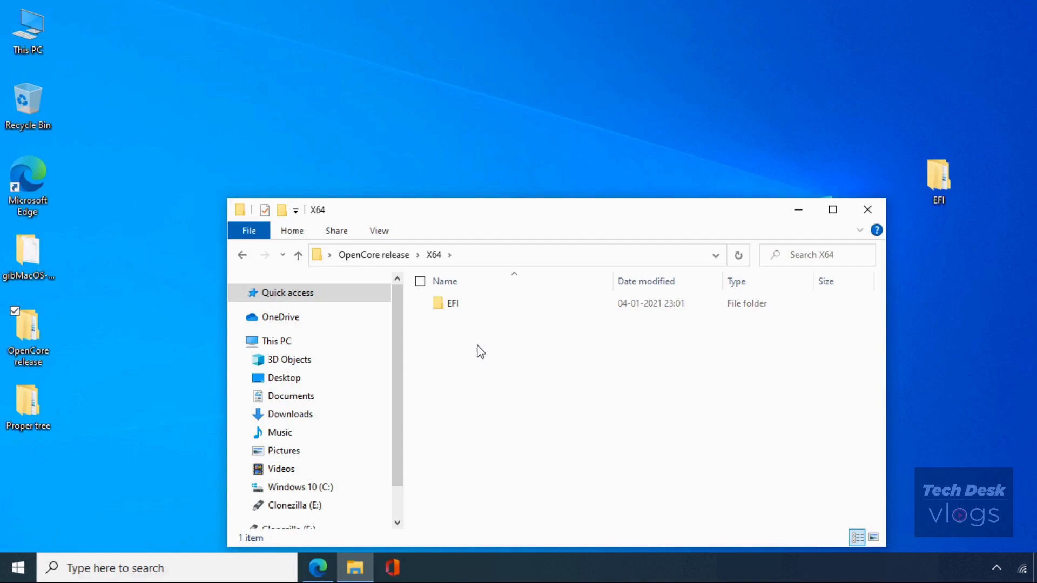
double_click(453, 303)
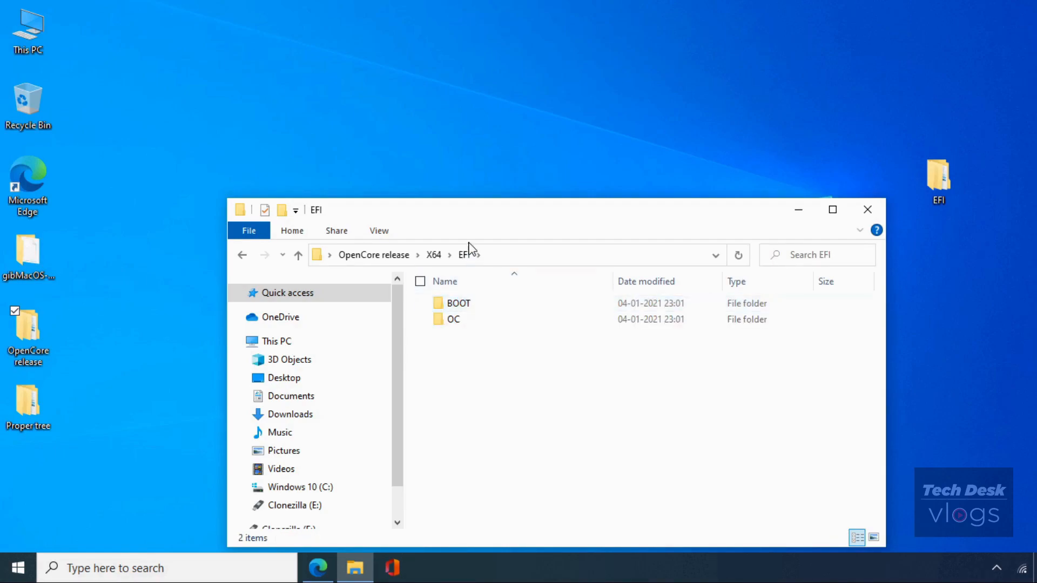
left_click_drag(470, 220, 331, 69)
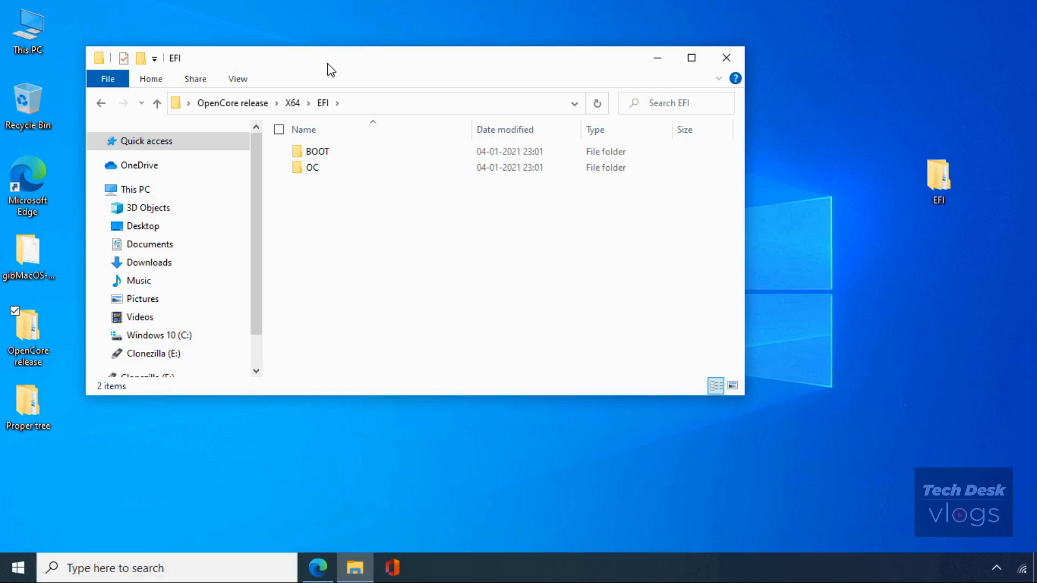
Open the desktop EFI folder and arrange its window side by side with the OpenCore release EFI window.
left_click(943, 177)
double_click(944, 179)
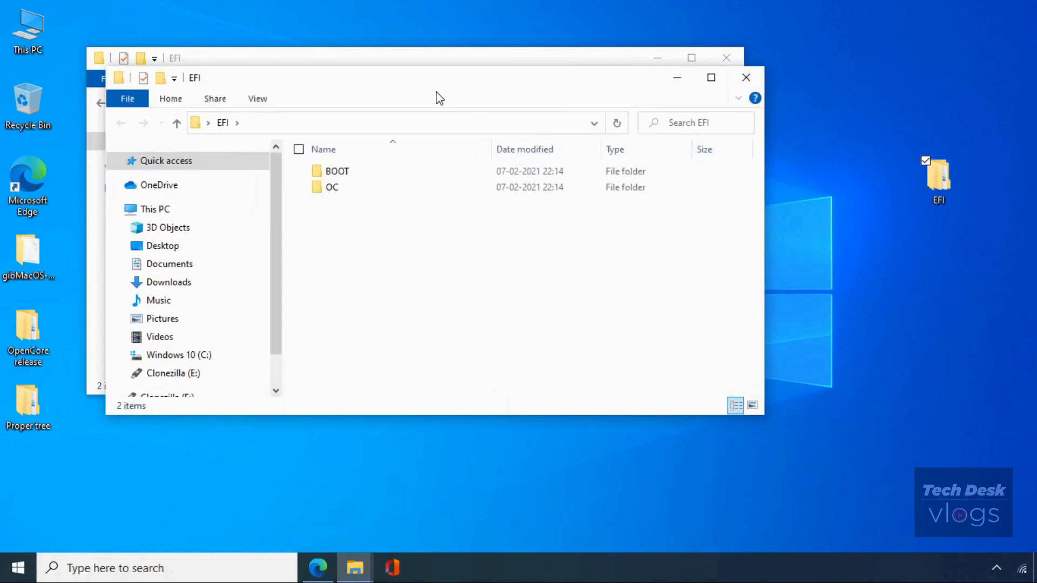
left_click_drag(428, 82, 1030, 223)
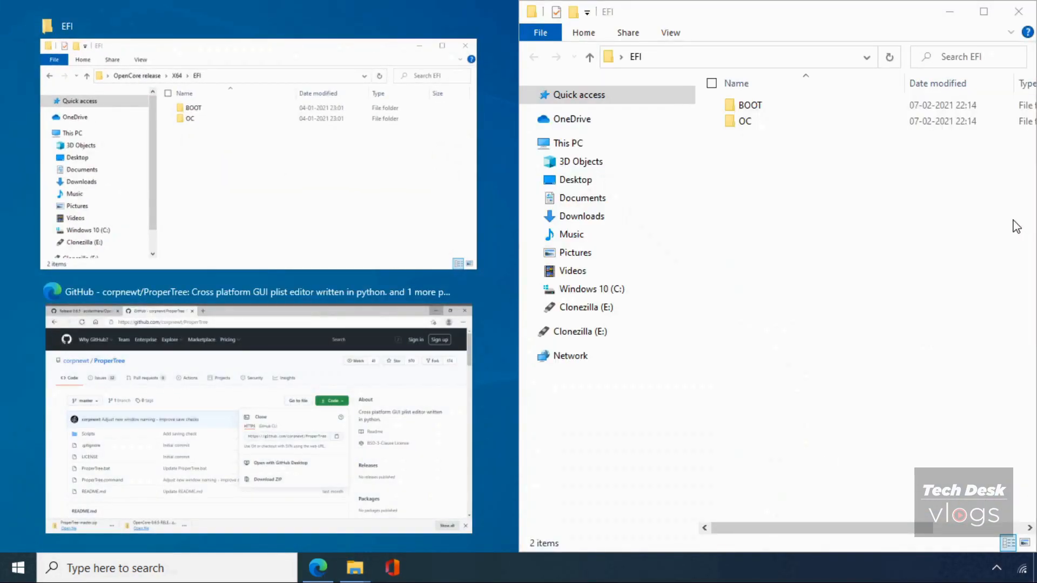
left_click(366, 162)
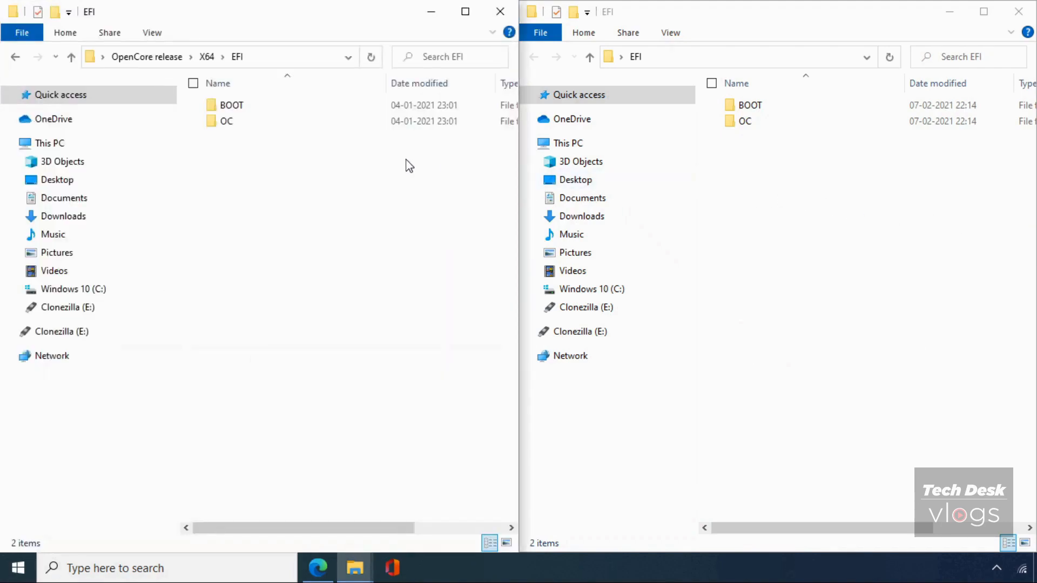
left_click_drag(692, 11, 733, 30)
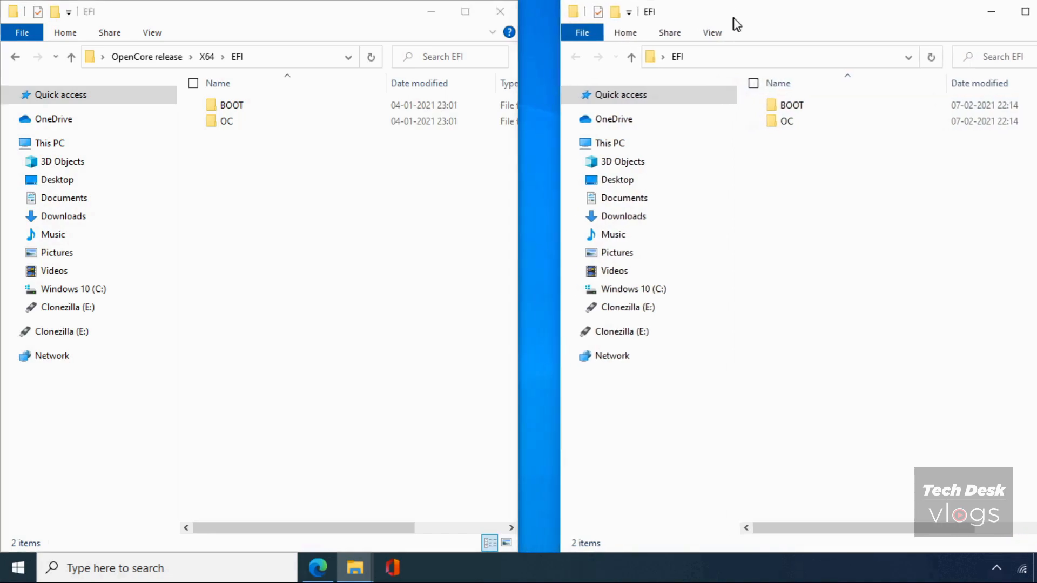
Open the OC subfolder in both the OpenCore release EFI and the desktop EFI windows.
left_click(796, 107)
double_click(335, 122)
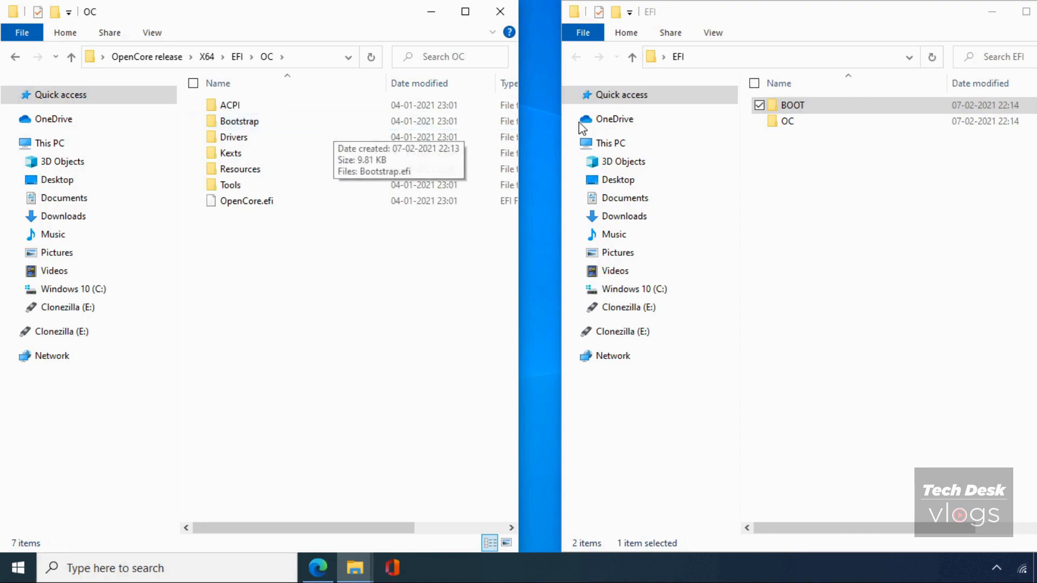
double_click(802, 123)
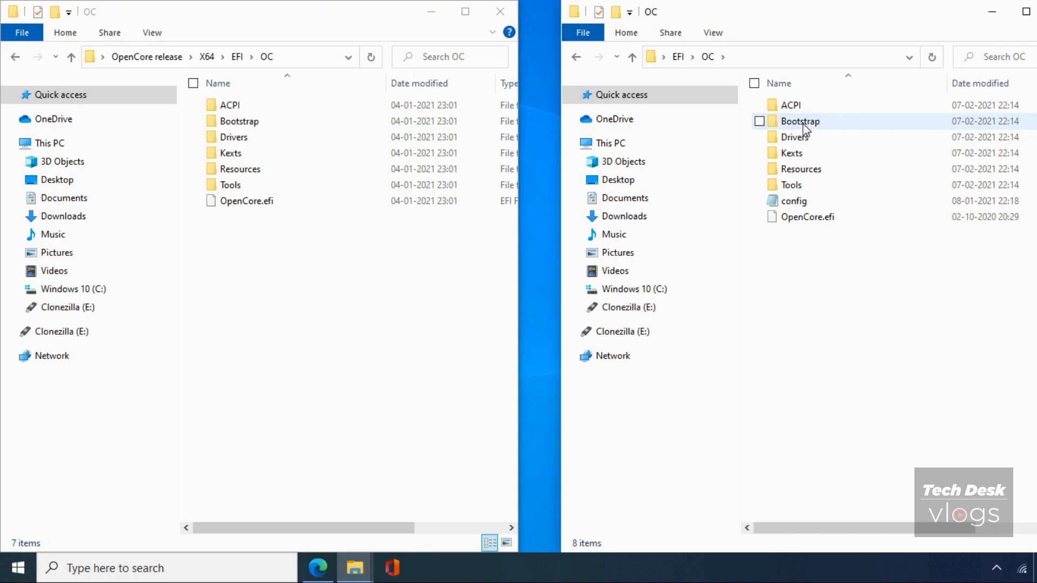
Copy SSDT-EC, SSDT-HPET, SSDT-PLUG and SSDT-PMC.aml from the desktop EFI's OC/ACPI folder into the OpenCore release's X64/EFI/OC/ACPI folder.
left_click(340, 113)
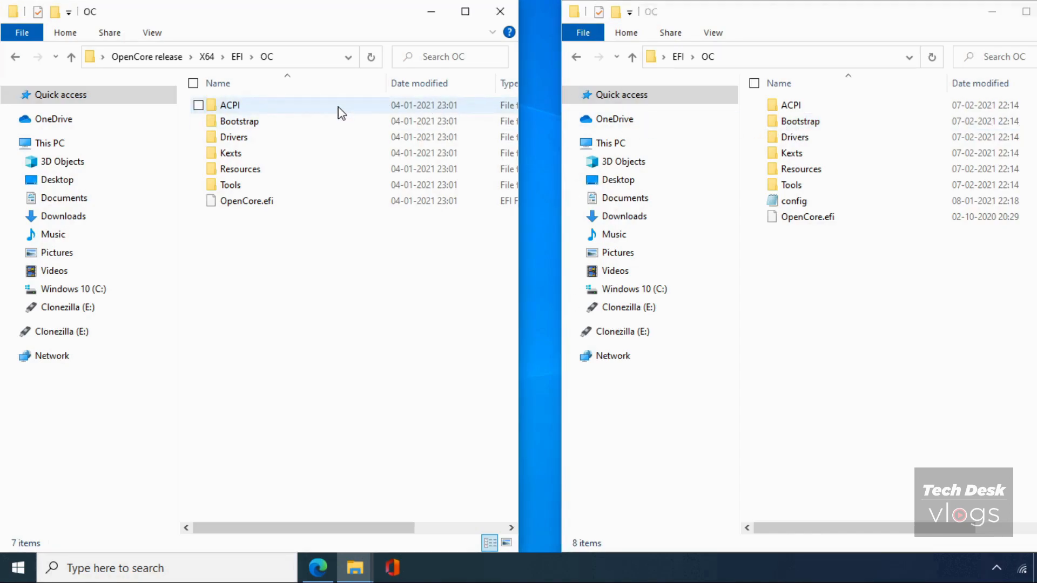
double_click(340, 112)
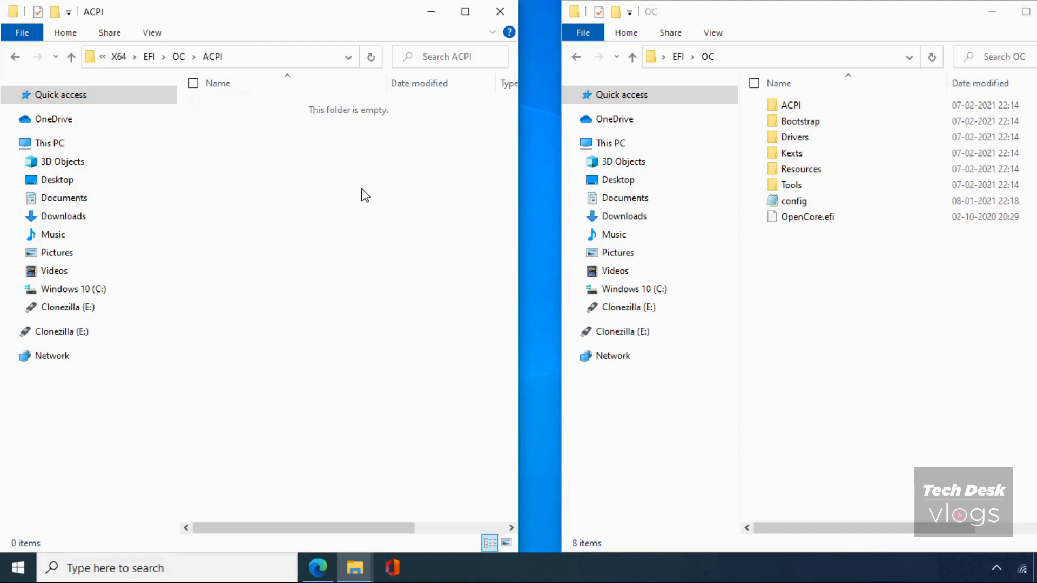
double_click(810, 106)
left_click_drag(808, 193, 799, 108)
right_click(799, 108)
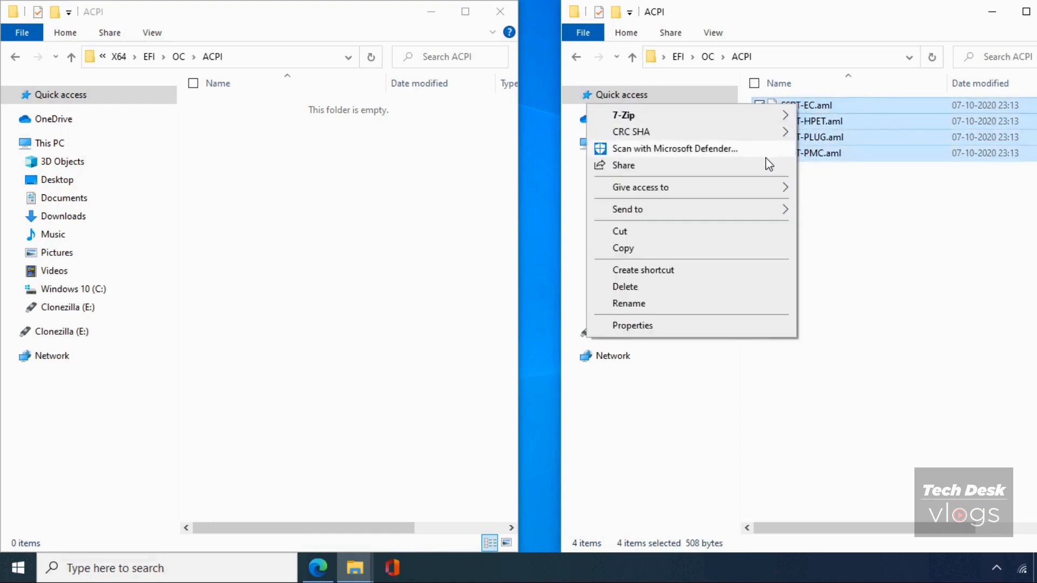
left_click(731, 248)
left_click(405, 216)
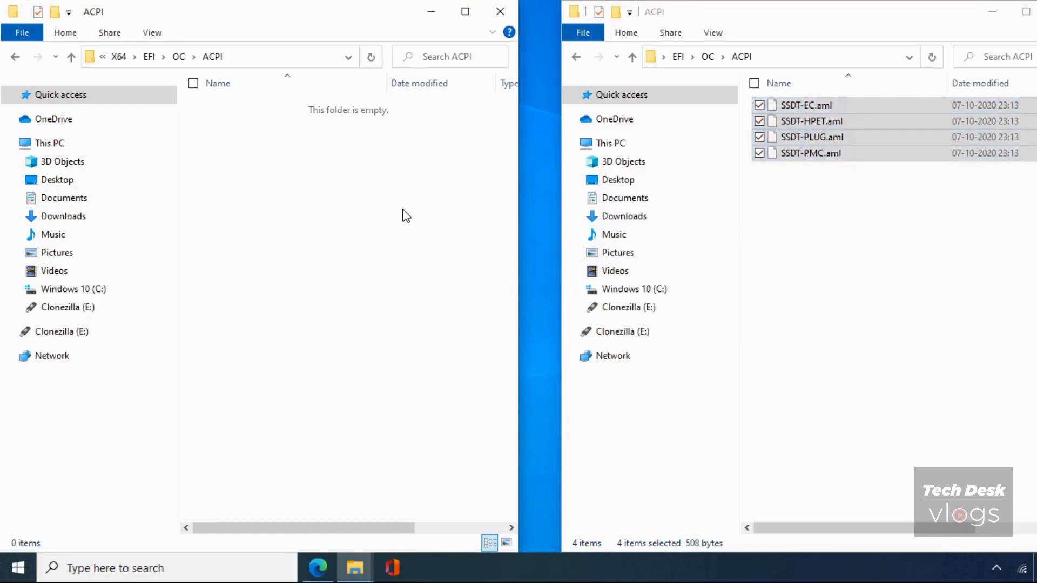
right_click(403, 210)
left_click(366, 320)
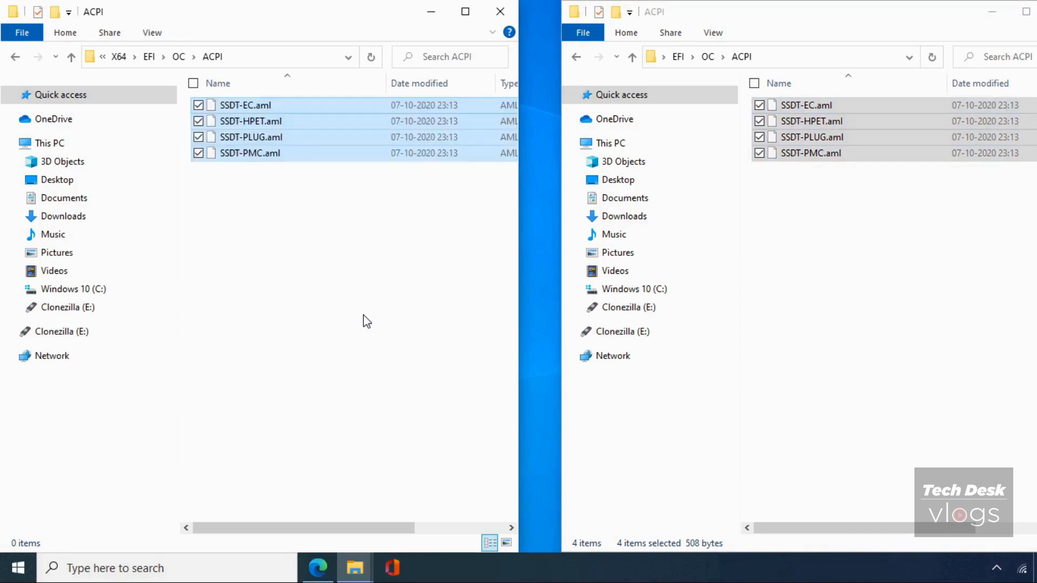
Open the OC/Drivers folder in both the desktop EFI window and the OpenCore release's X64/EFI window.
left_click(18, 57)
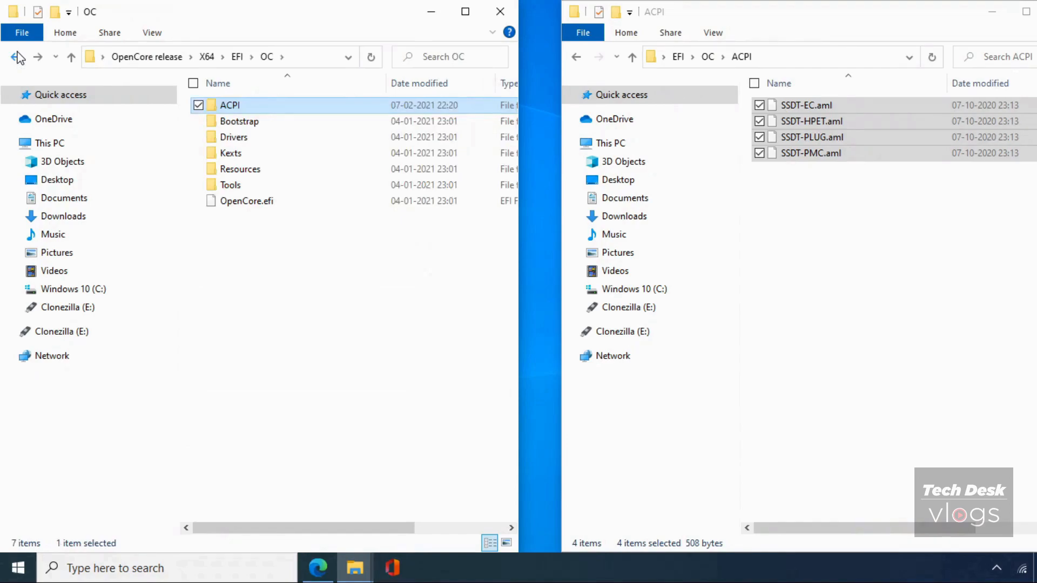
left_click(577, 58)
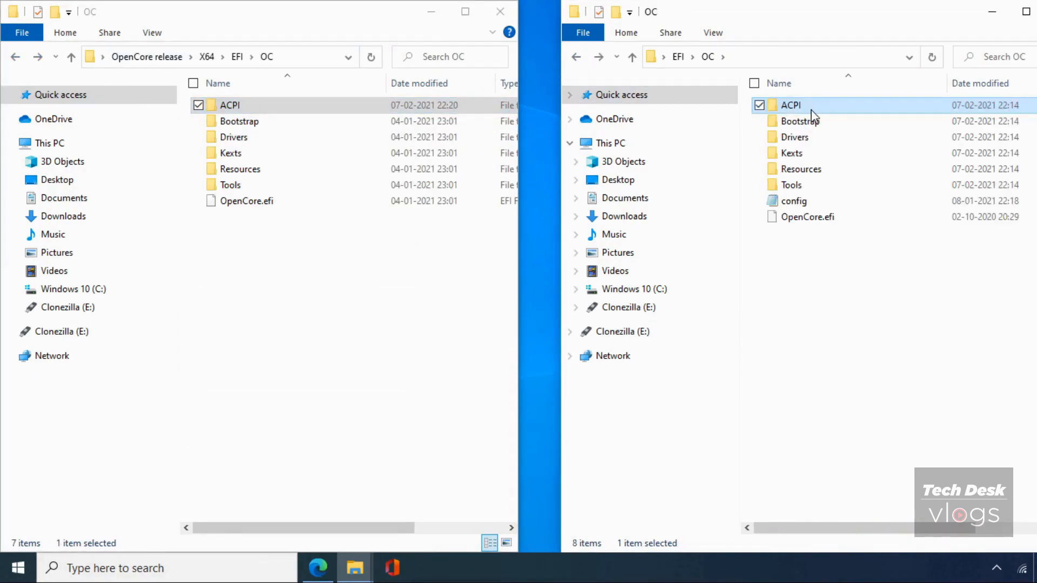
left_click(814, 129)
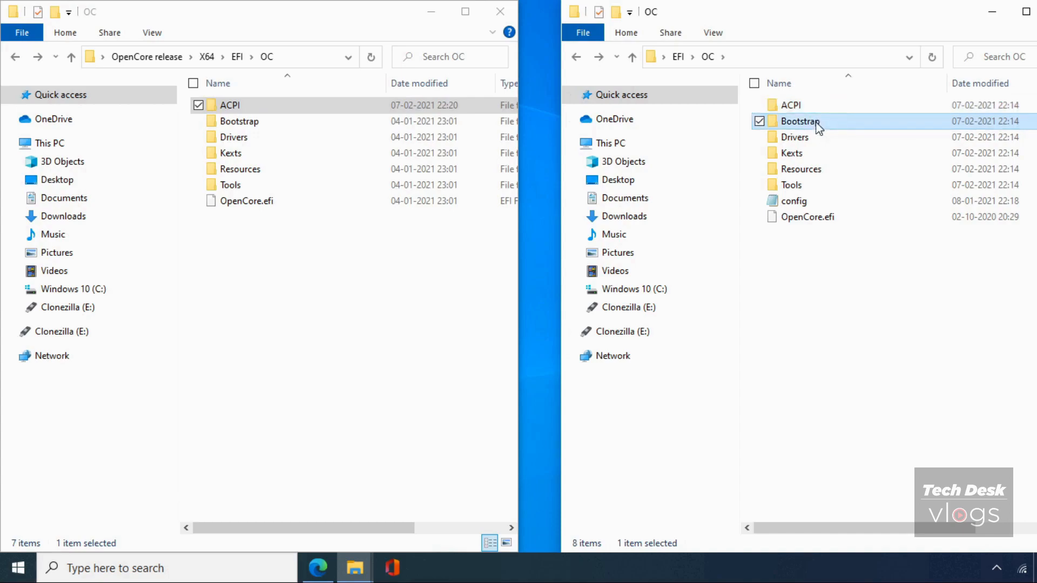
double_click(810, 138)
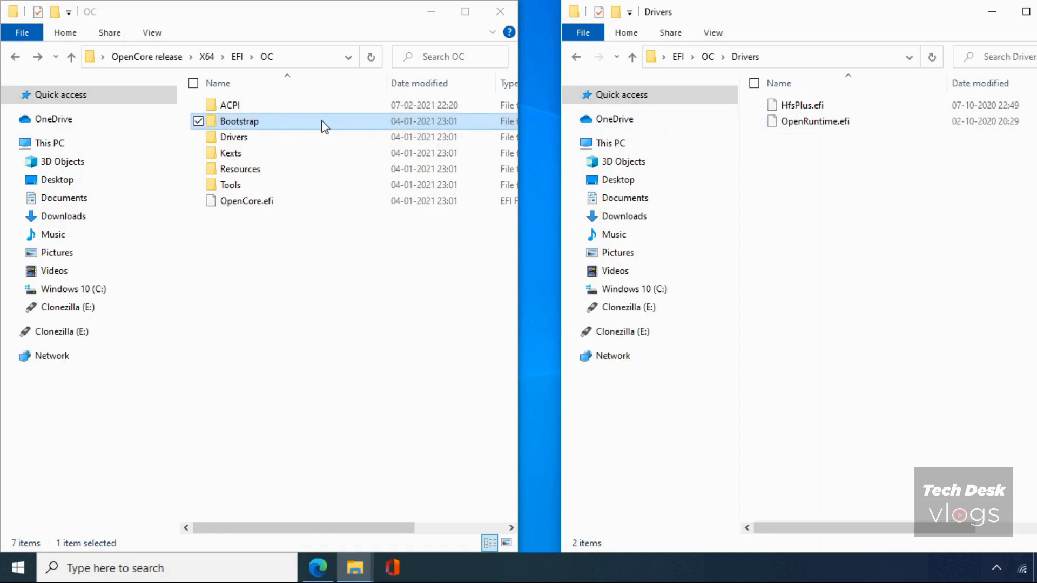
double_click(320, 138)
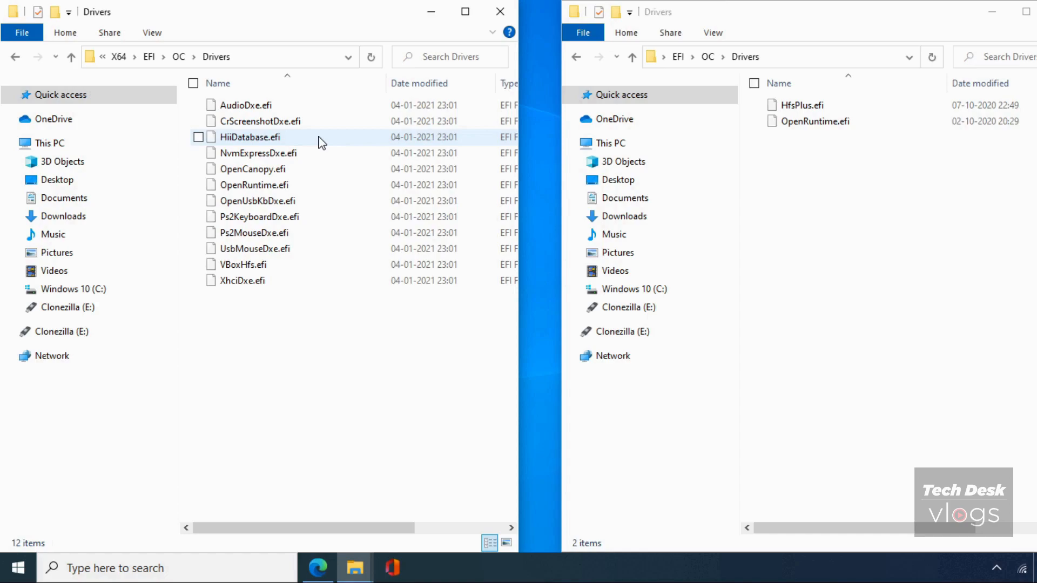
Delete every driver except OpenRuntime.efi from the OpenCore release's X64/EFI/OC/Drivers folder.
key("ctrl+a")
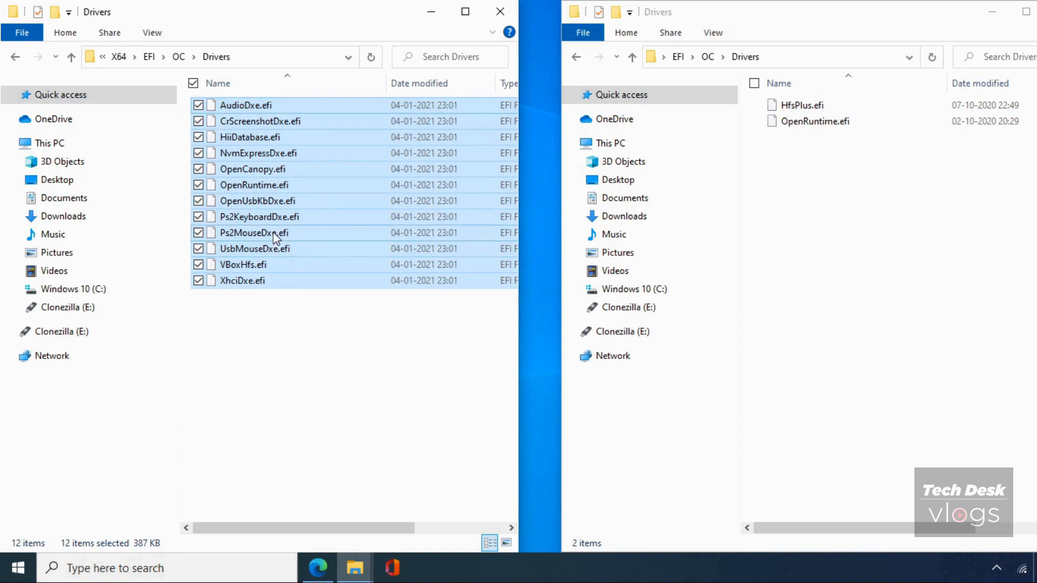
left_click(298, 188, "ctrl")
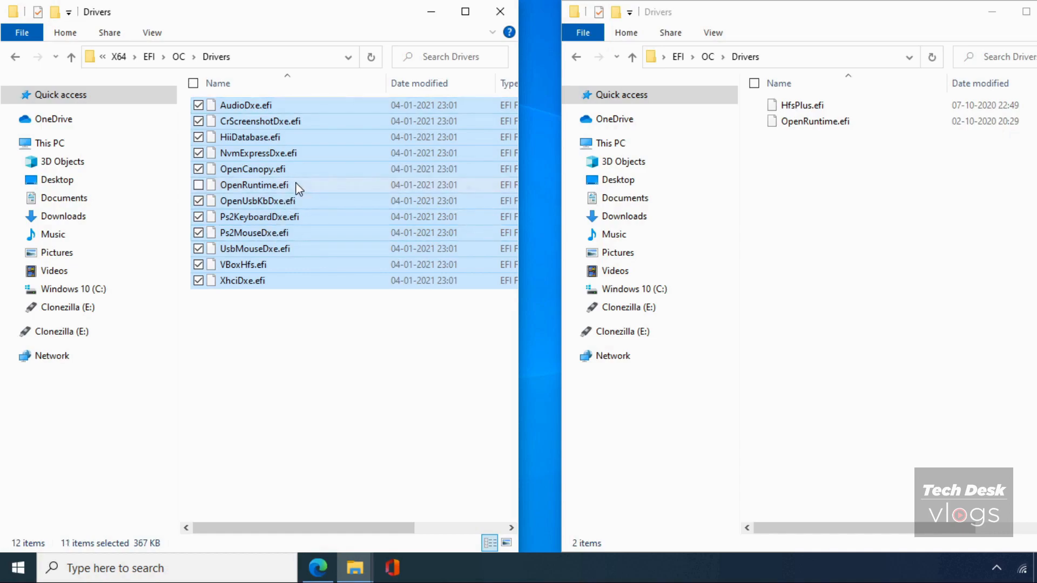
key("shift+Delete")
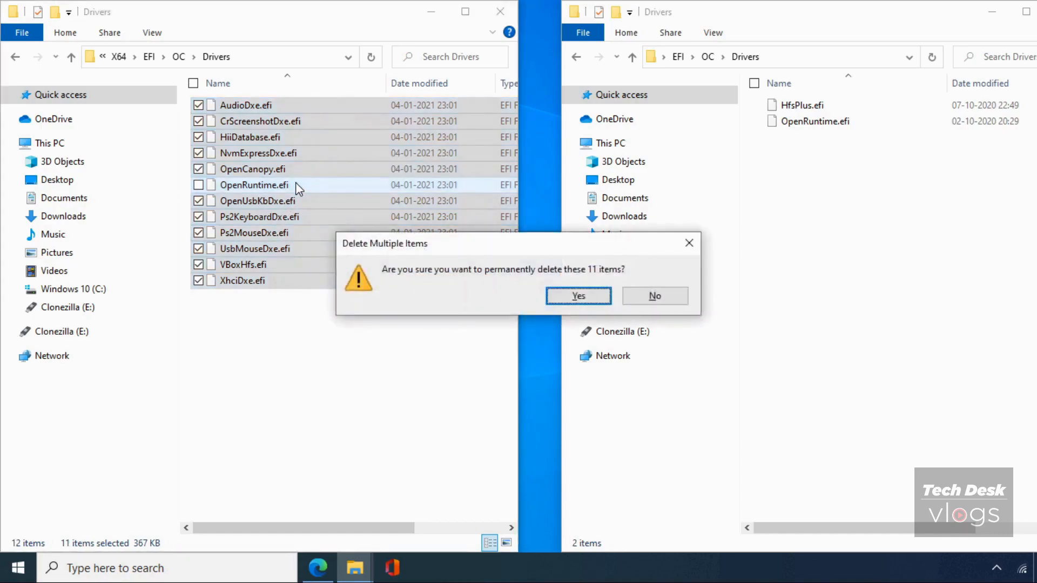
key("Escape")
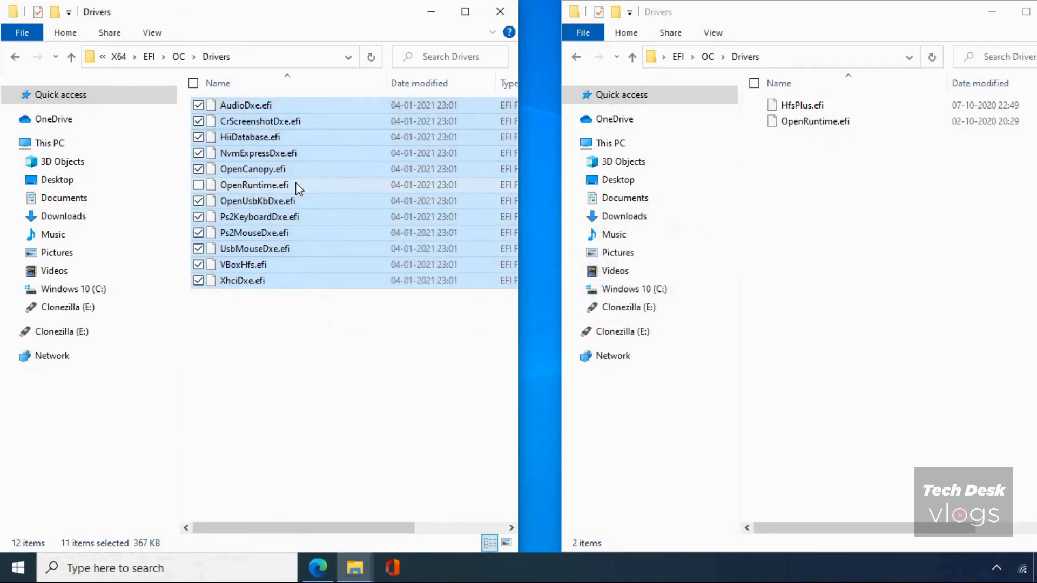
key("Delete")
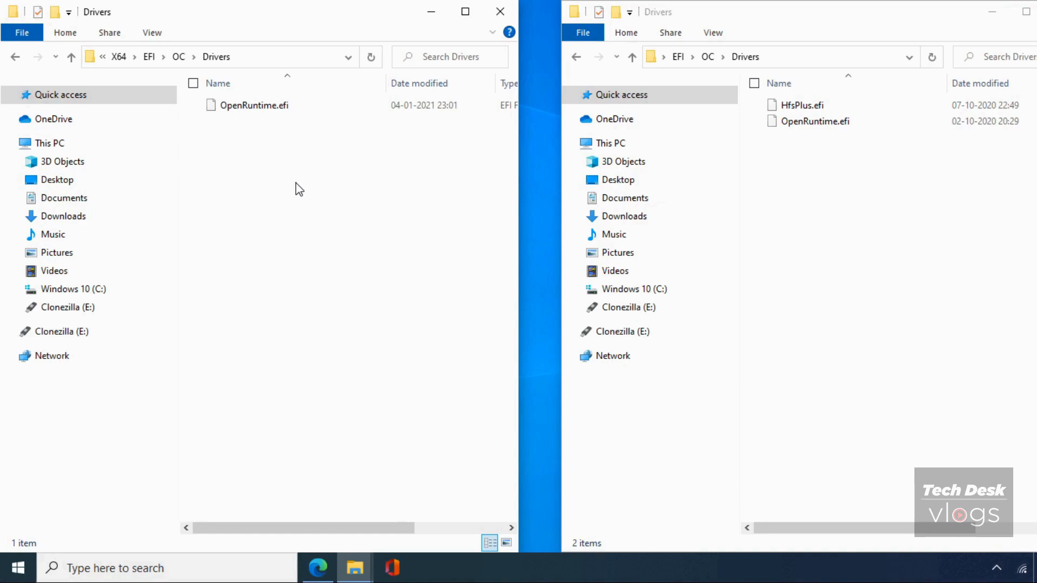
Copy HfsPlus.efi from the desktop EFI's OC/Drivers folder into the OpenCore release's Drivers folder.
left_click(815, 108)
right_click(814, 108)
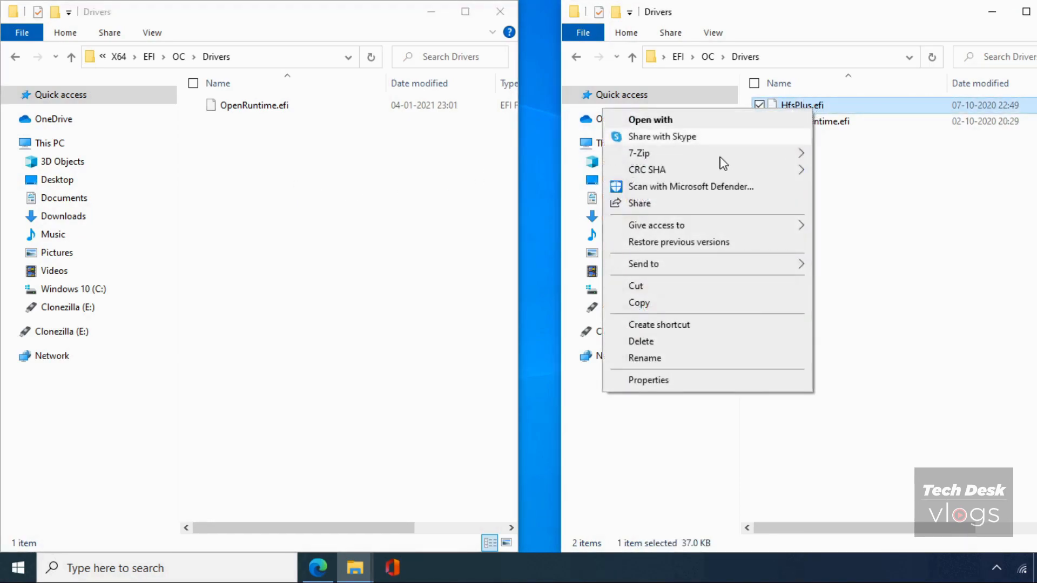
left_click(666, 302)
left_click(398, 260)
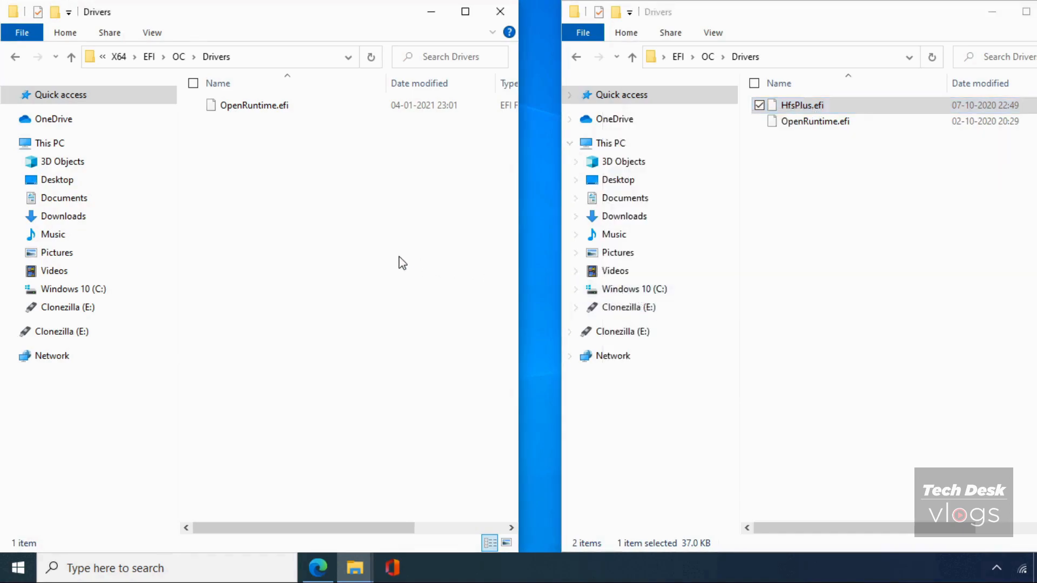
right_click(398, 260)
left_click(336, 361)
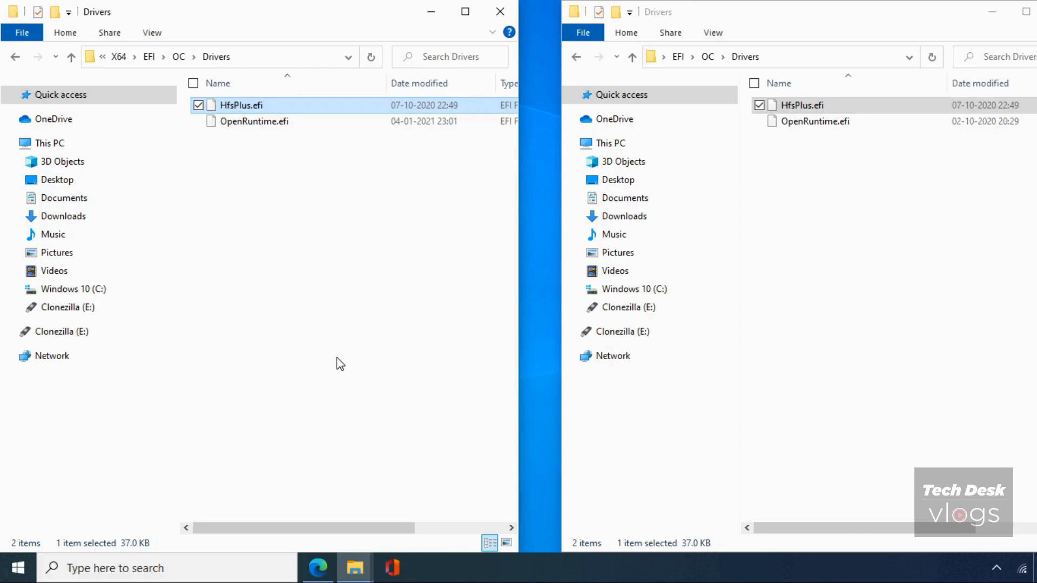
Copy all the kexts from the desktop EFI's OC/Kexts folder into the OpenCore release's X64/EFI/OC/Kexts folder.
left_click(18, 60)
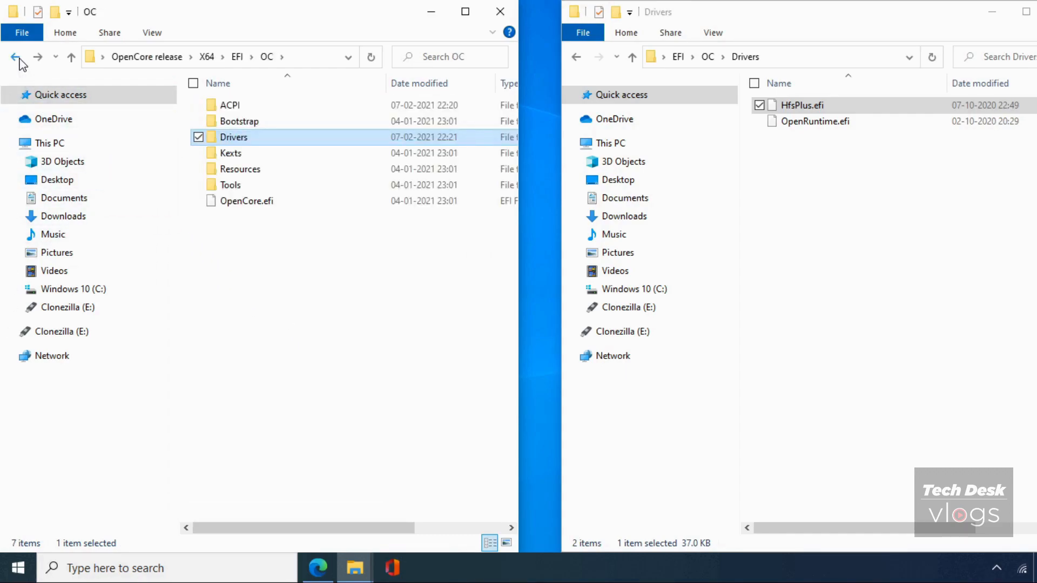
double_click(220, 153)
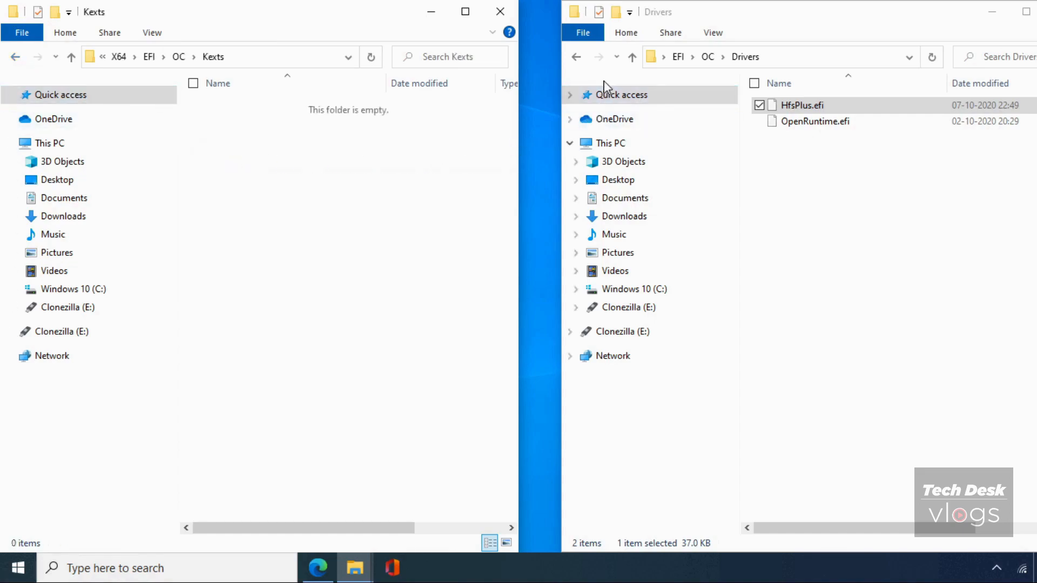
left_click(576, 58)
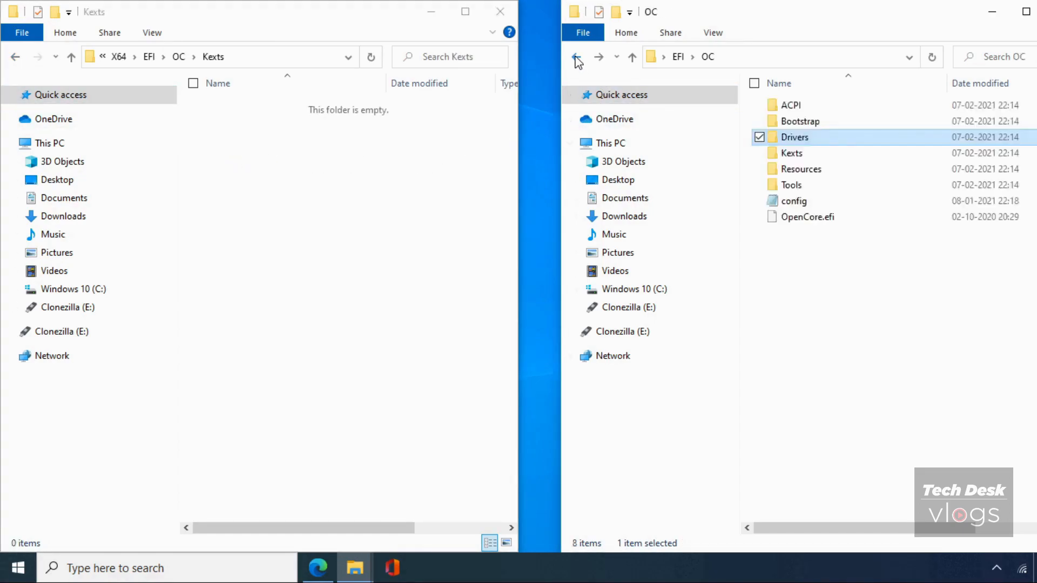
double_click(823, 156)
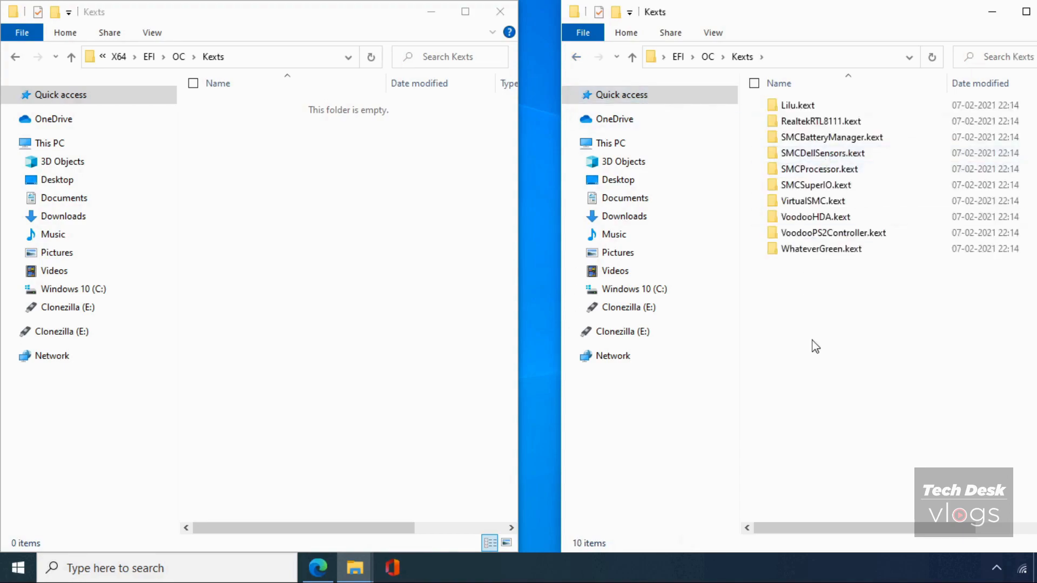
key("ctrl+a")
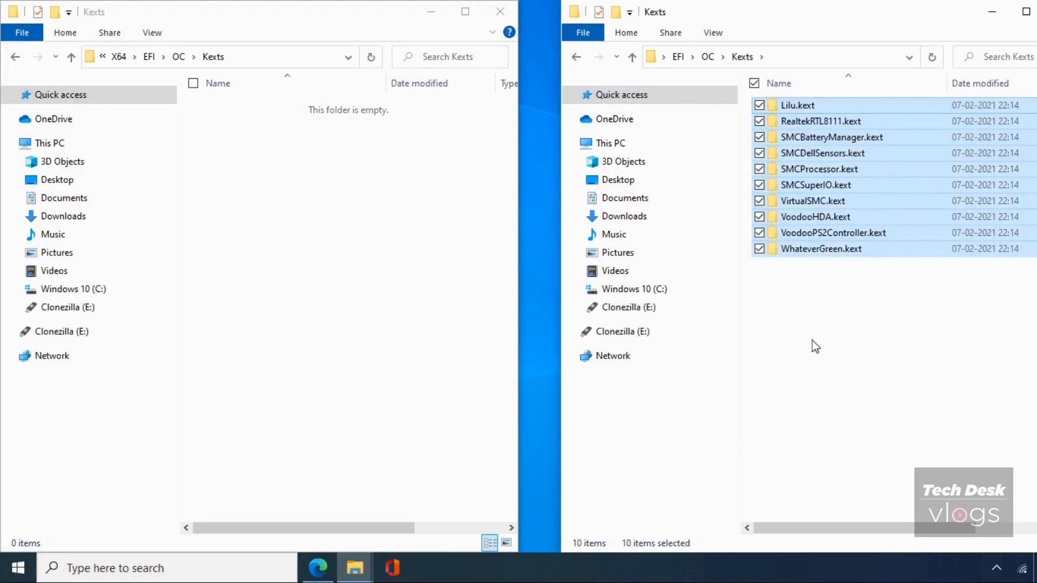
left_click(391, 262)
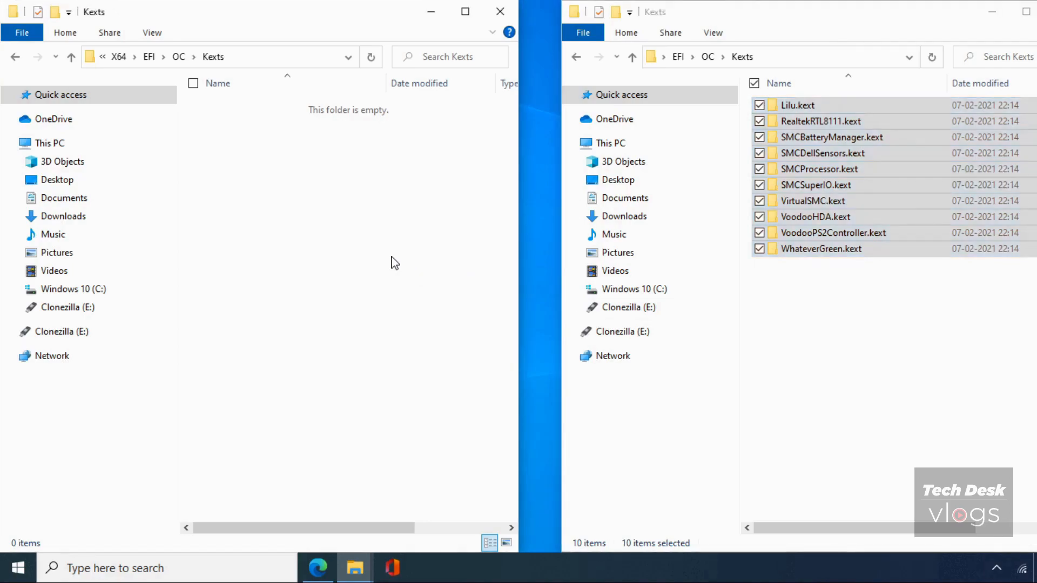
key("ctrl+v")
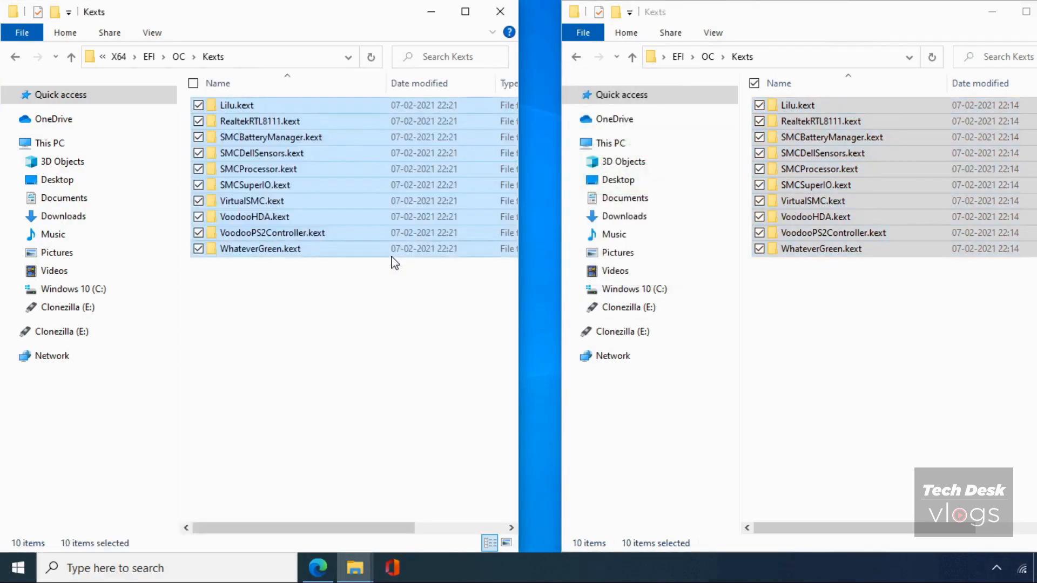
Examine the OpenCore release's Resources folder and return both windows to their OC folders.
left_click(15, 57)
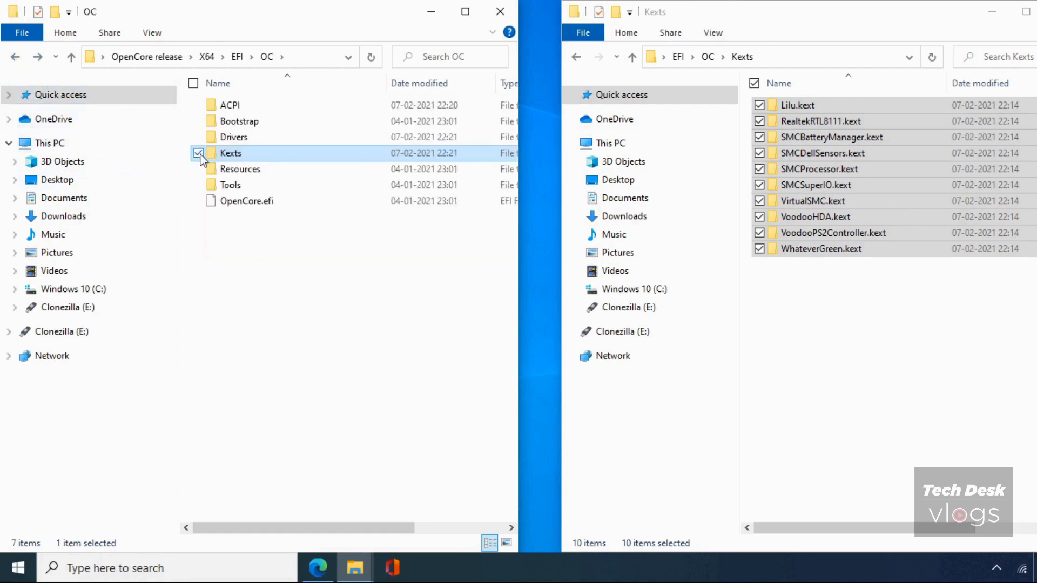
double_click(322, 171)
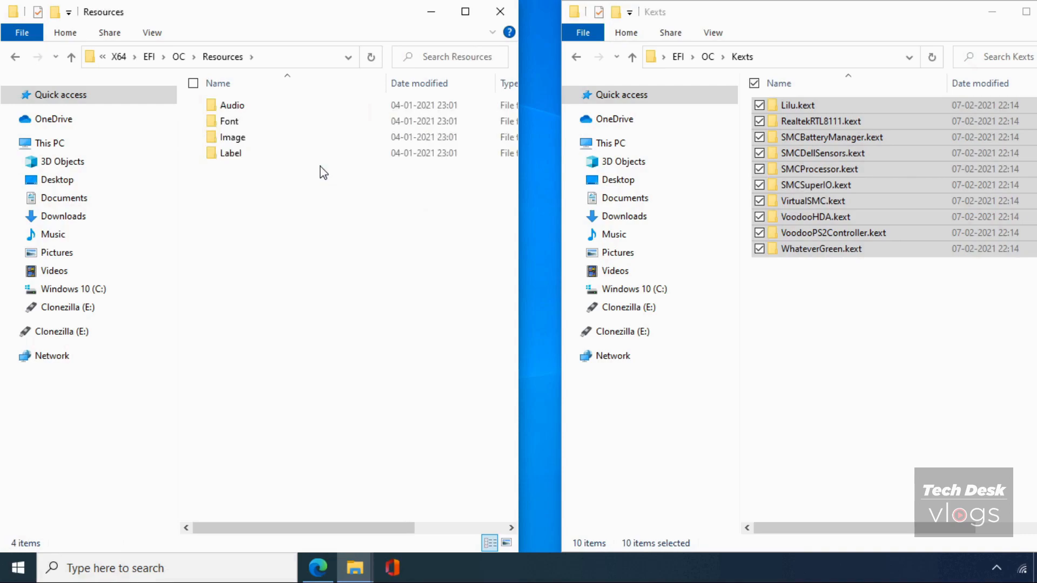
left_click(576, 57)
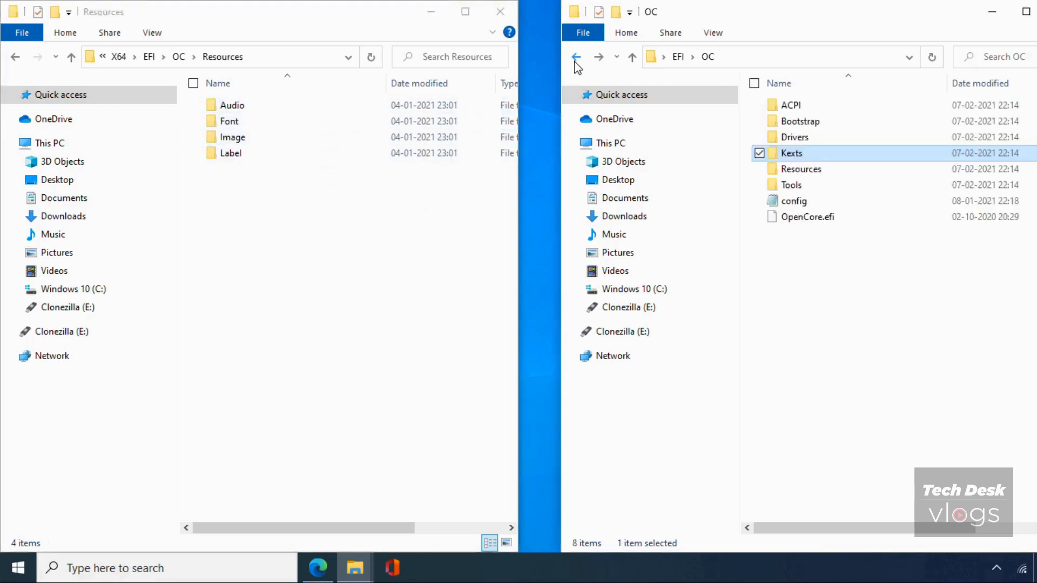
left_click(14, 57)
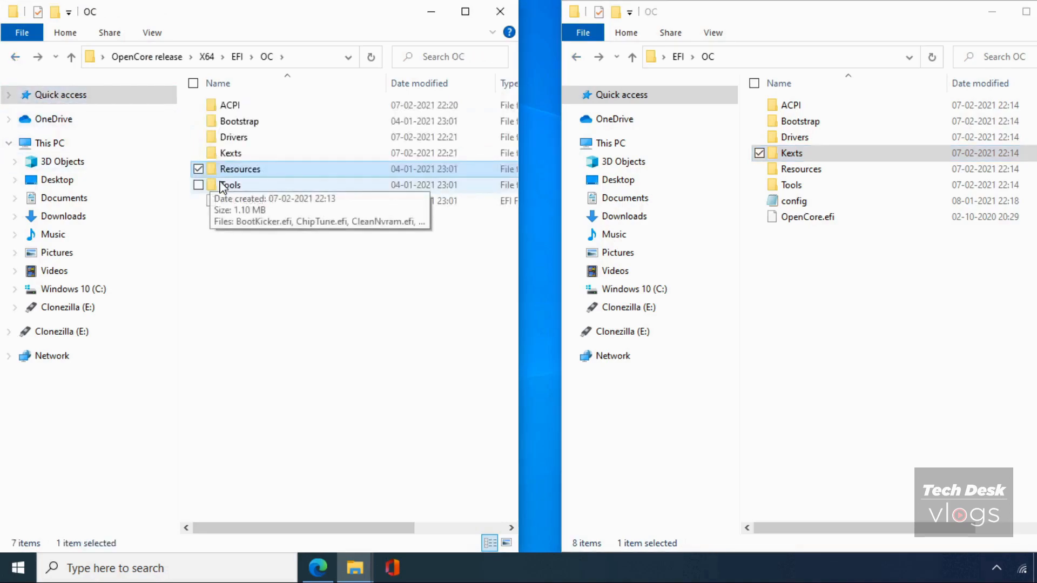
Compare the two OC/Tools folders and permanently delete every tool except OpenShell.efi from the OpenCore release's one.
double_click(230, 185)
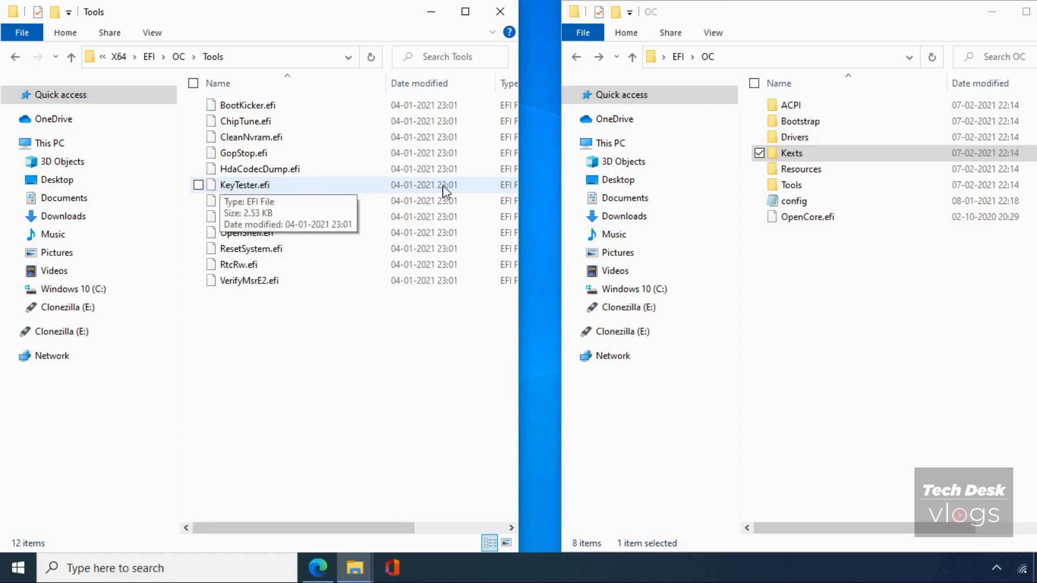
double_click(789, 186)
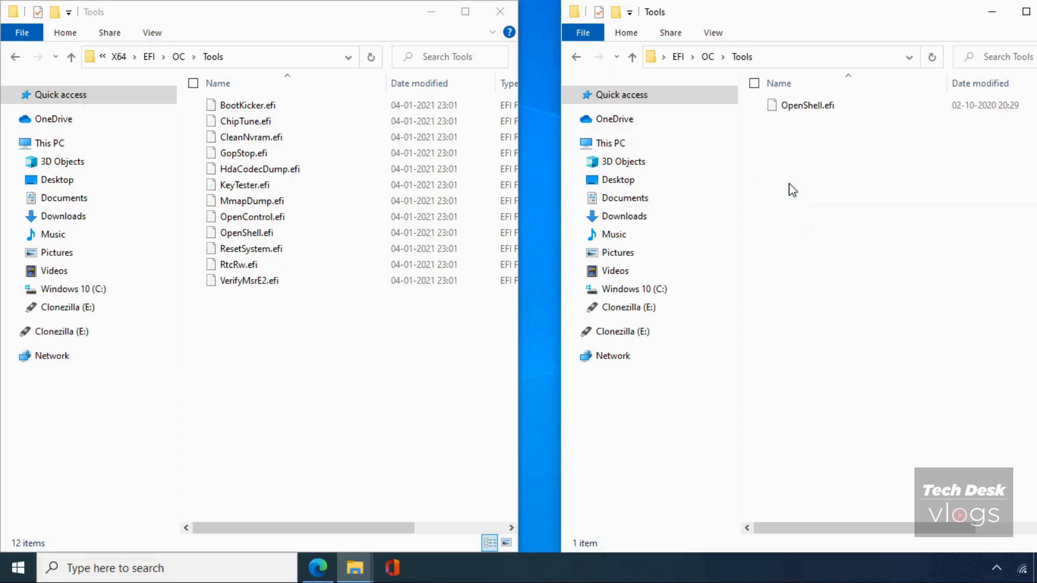
left_click(393, 366)
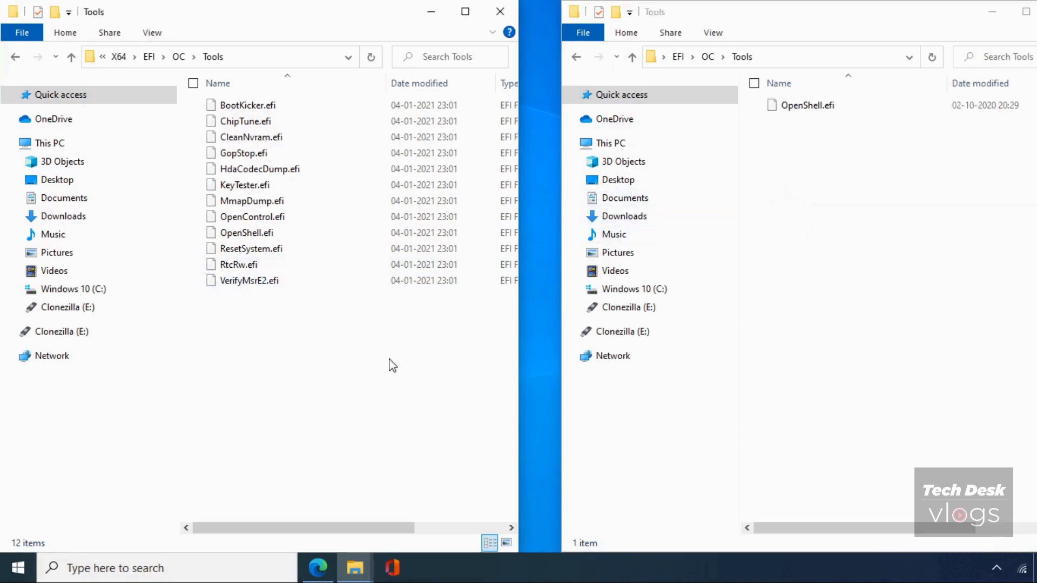
key("ctrl+a")
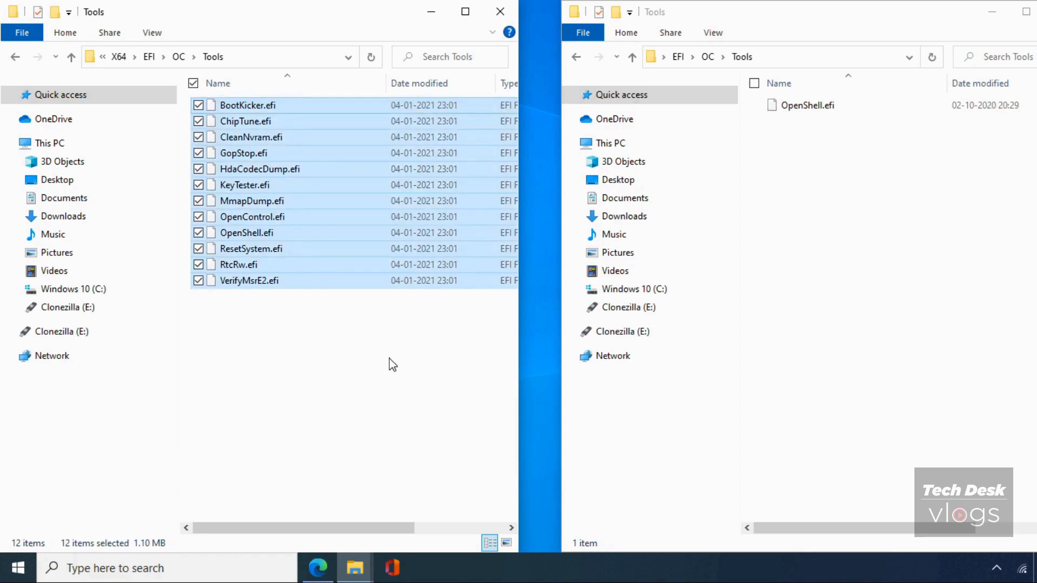
left_click(293, 236, "ctrl")
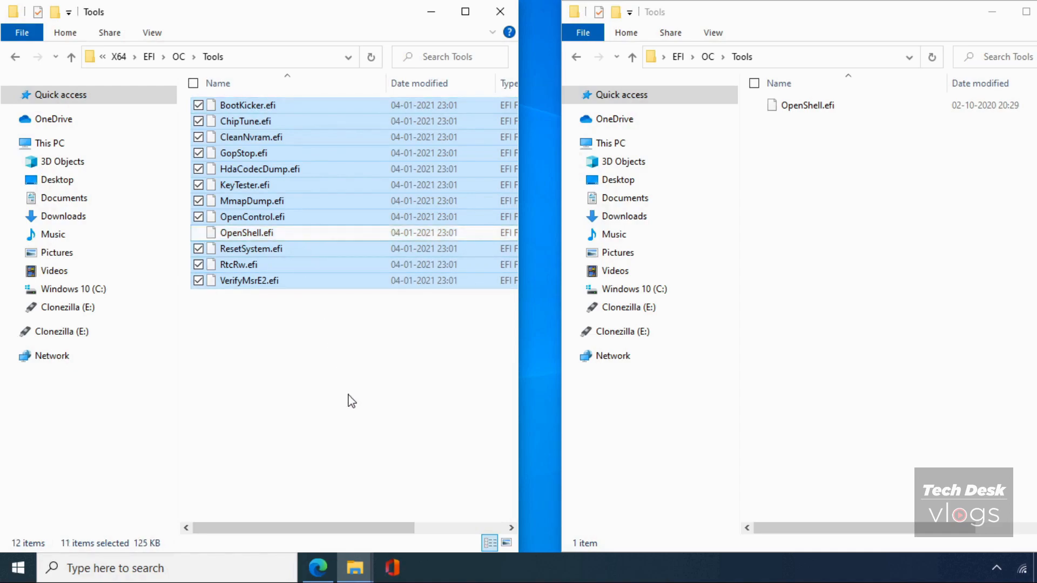
key("shift+Delete")
key("Return")
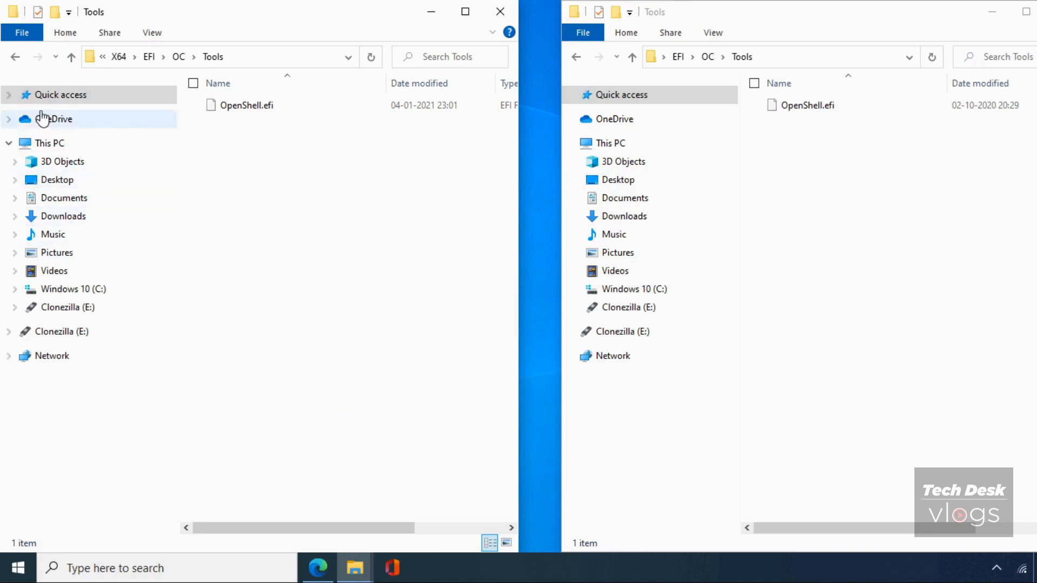
Return both windows to their OC folders and copy the config file from the desktop EFI's OC folder into the OpenCore release's one.
left_click(15, 57)
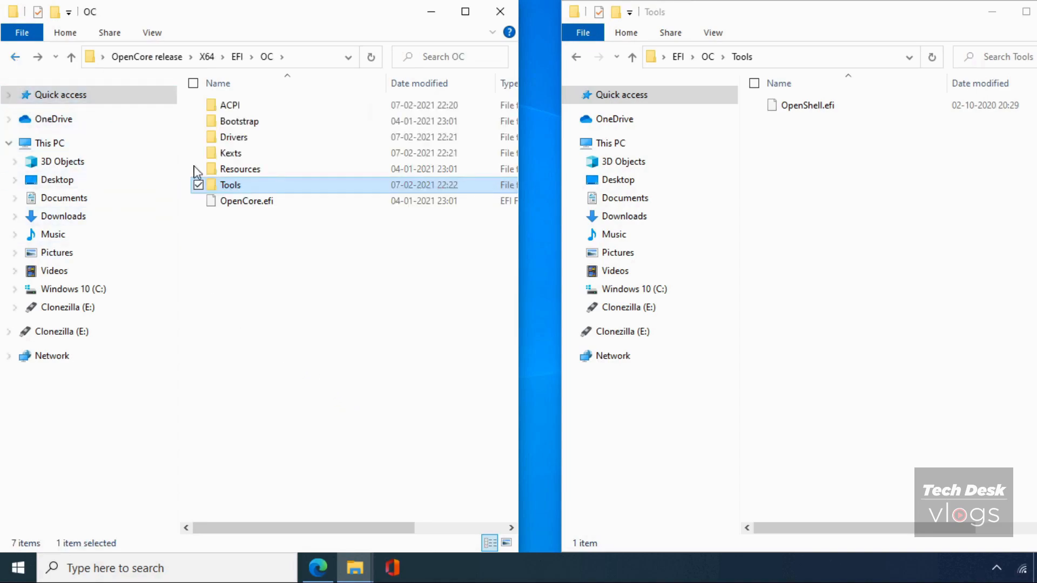
left_click(264, 238)
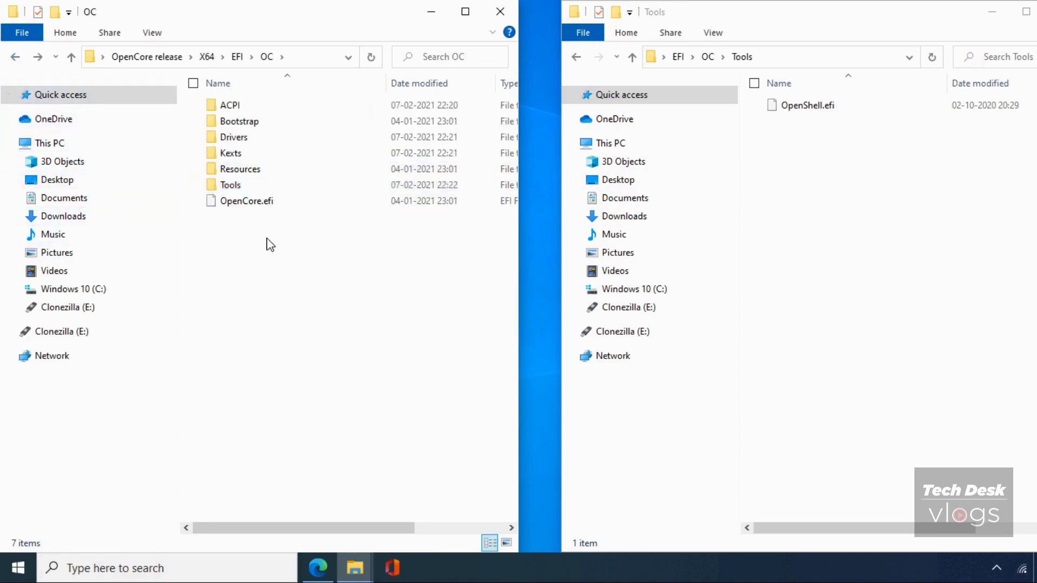
left_click(577, 57)
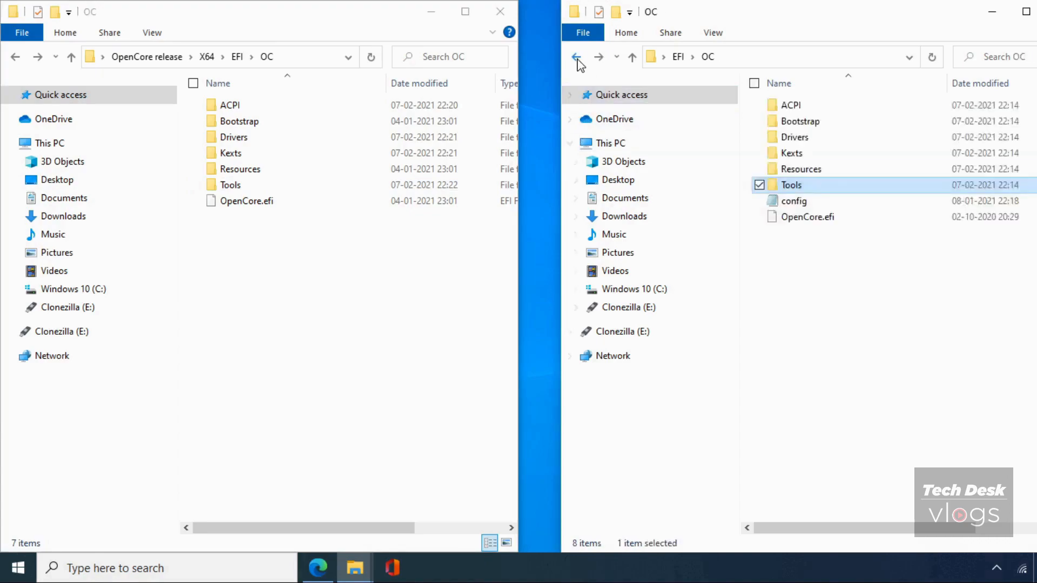
left_click(825, 266)
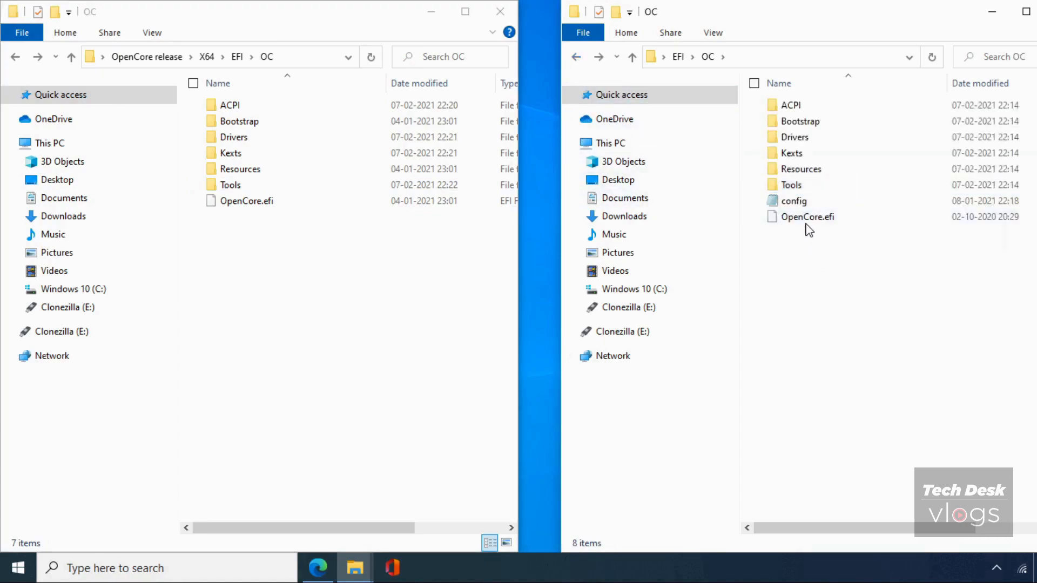
left_click(803, 204)
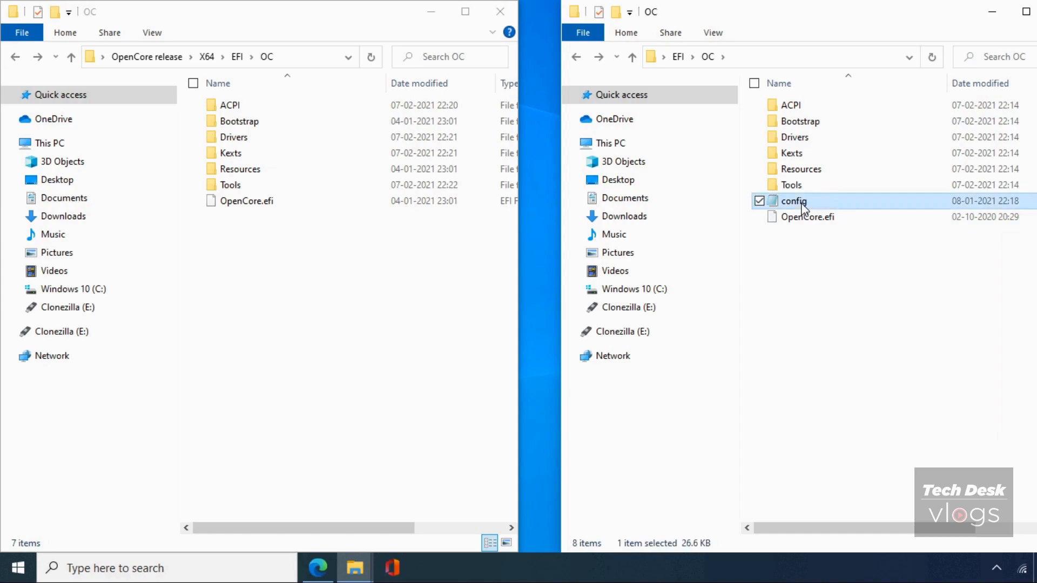
left_click(429, 323)
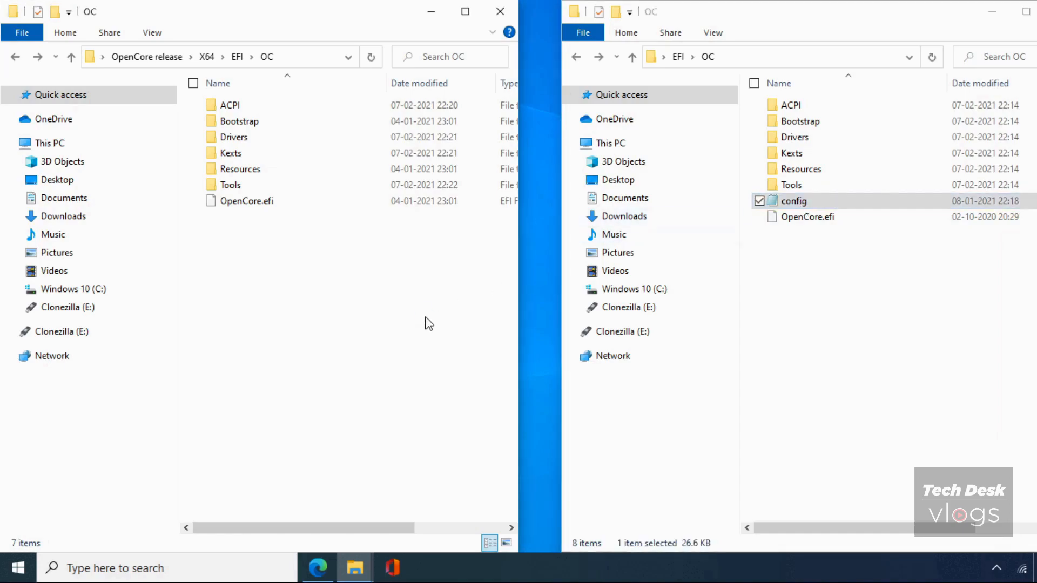
key("ctrl+v")
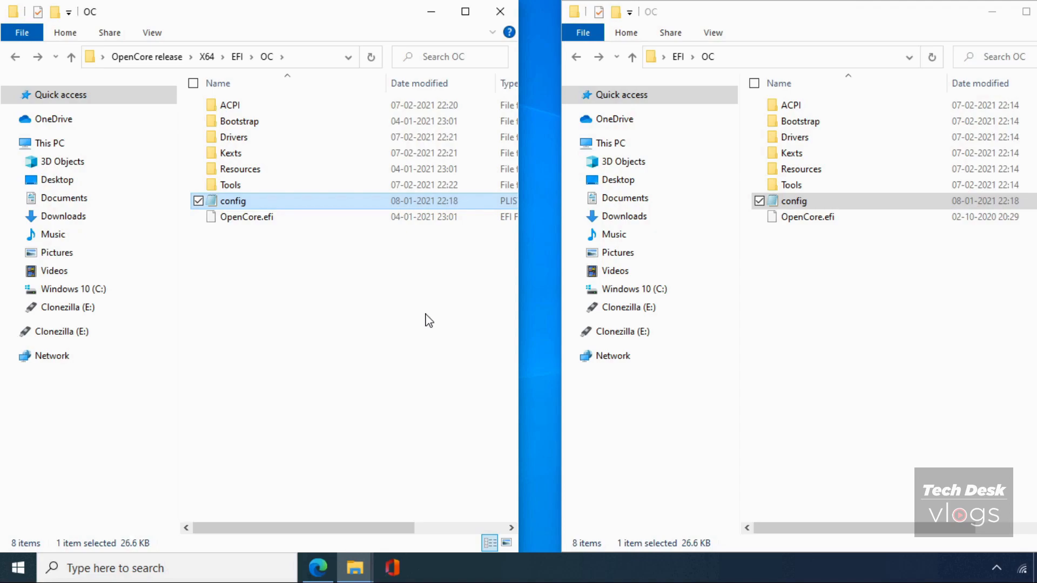
left_click(428, 321)
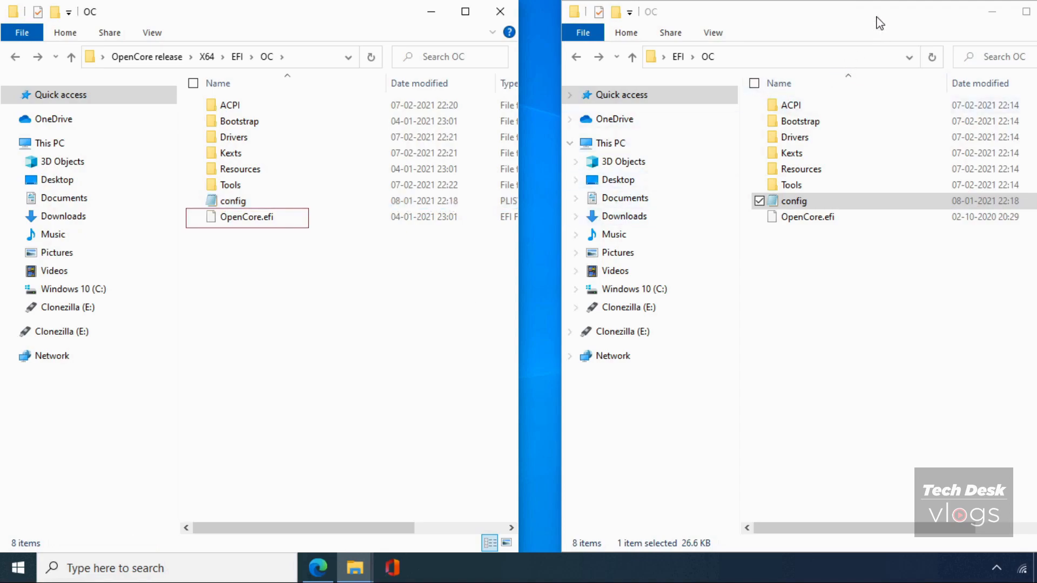
Close the desktop EFI's folder window and move the OpenCore release window clear of the desktop icons.
left_click_drag(852, 32, 842, 47)
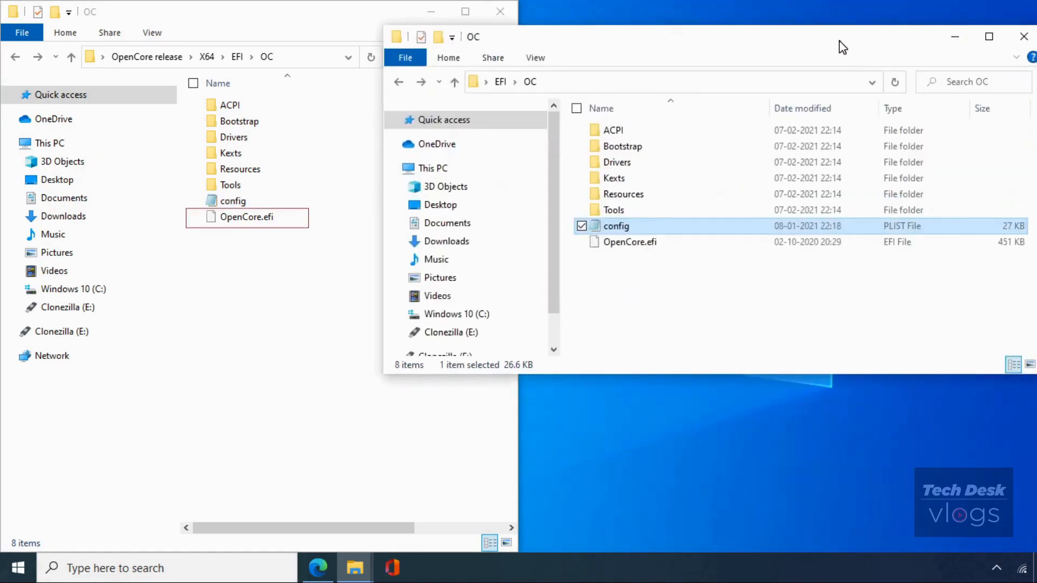
left_click(1019, 40)
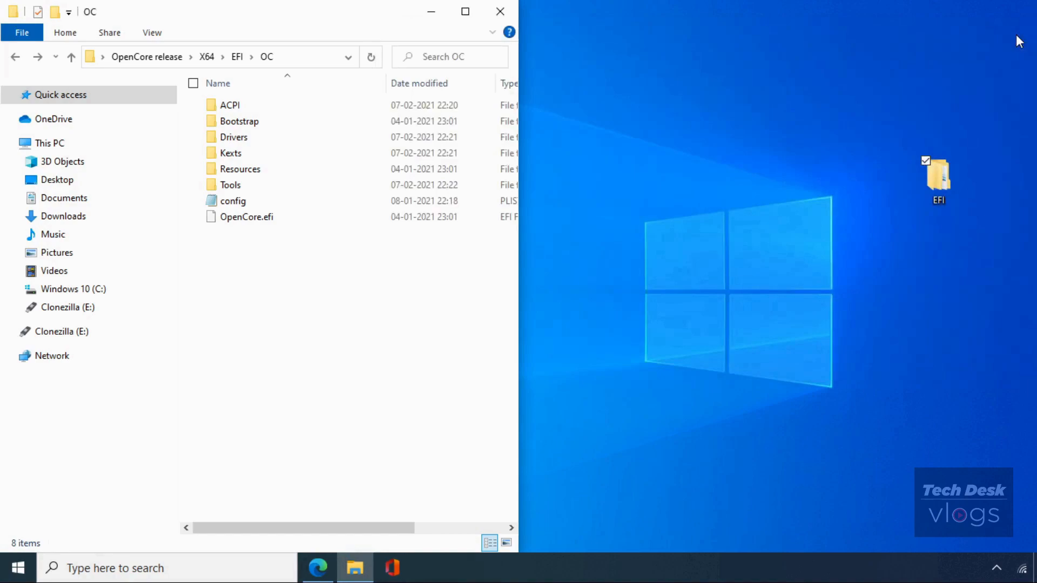
left_click_drag(335, 19, 633, 23)
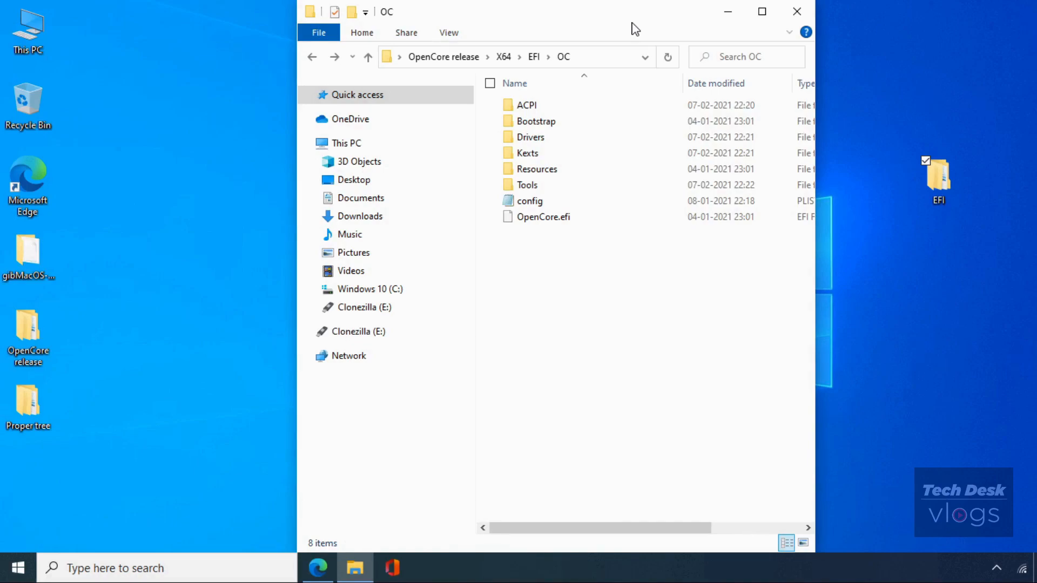
Review the contents of the OpenCore release's ACPI, Bootstrap, Drivers and Kexts folders.
double_click(584, 104)
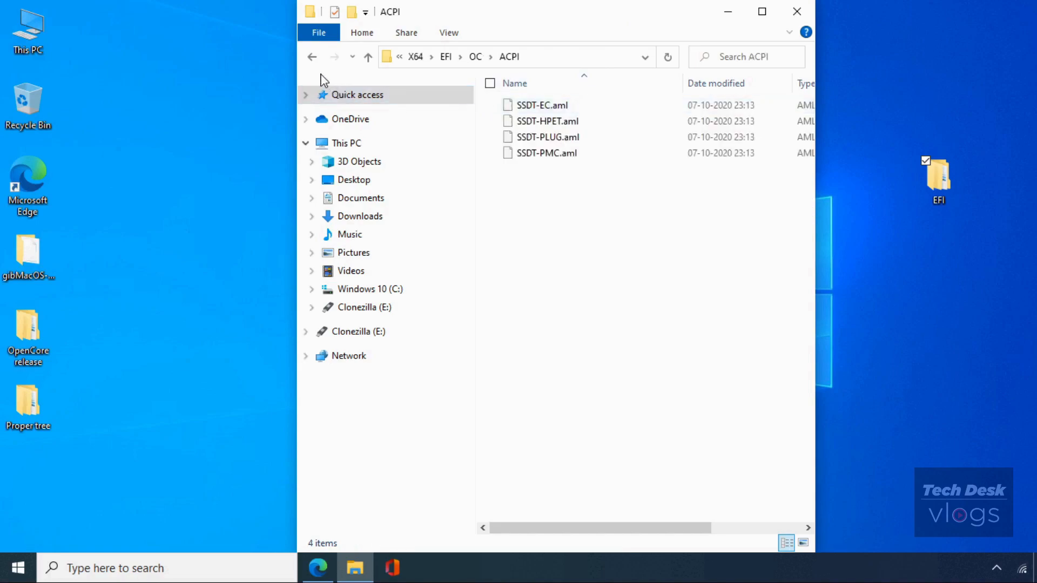
left_click(312, 56)
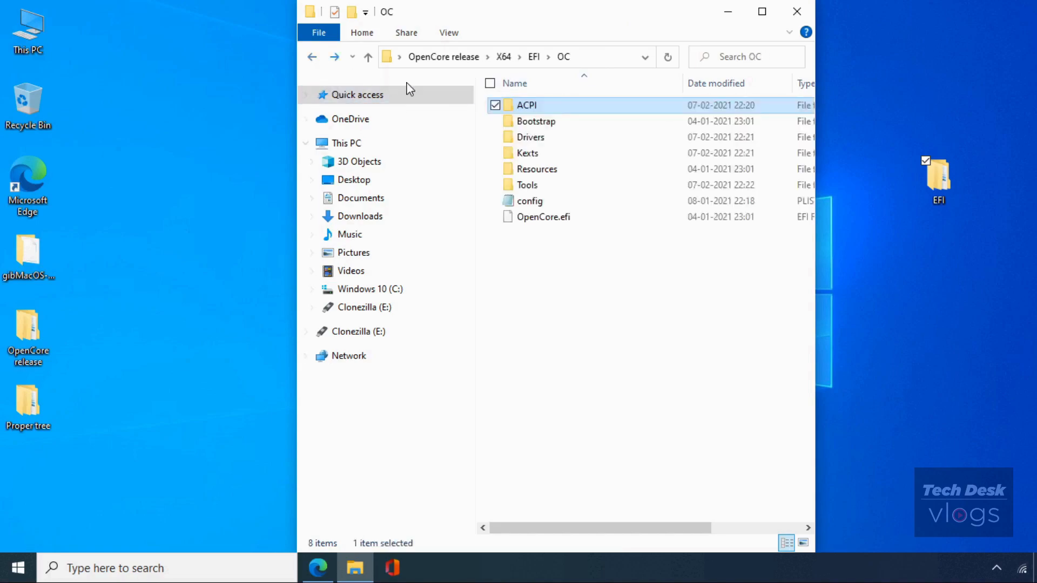
left_click(582, 126)
double_click(581, 127)
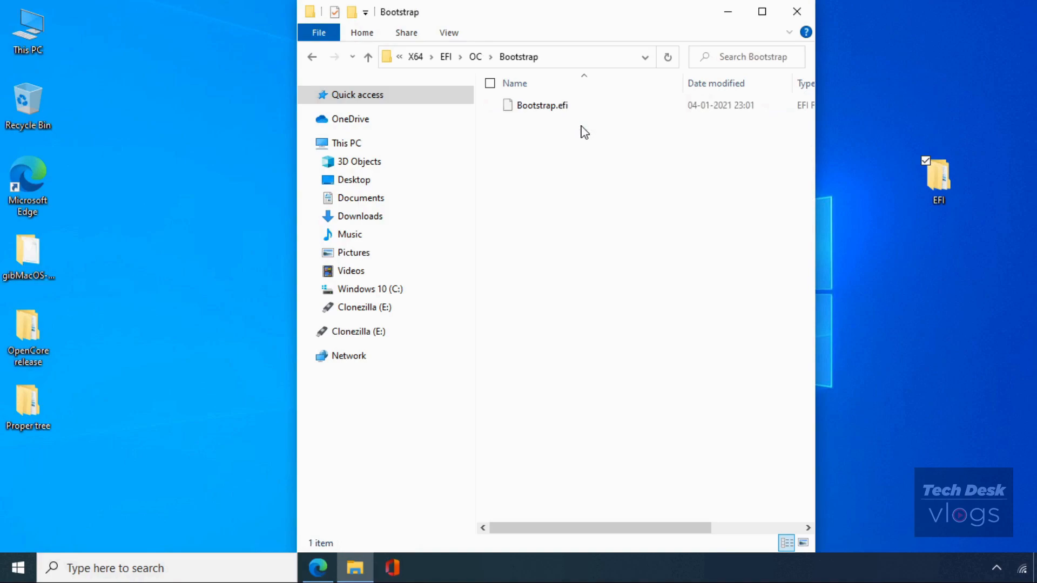
left_click(313, 57)
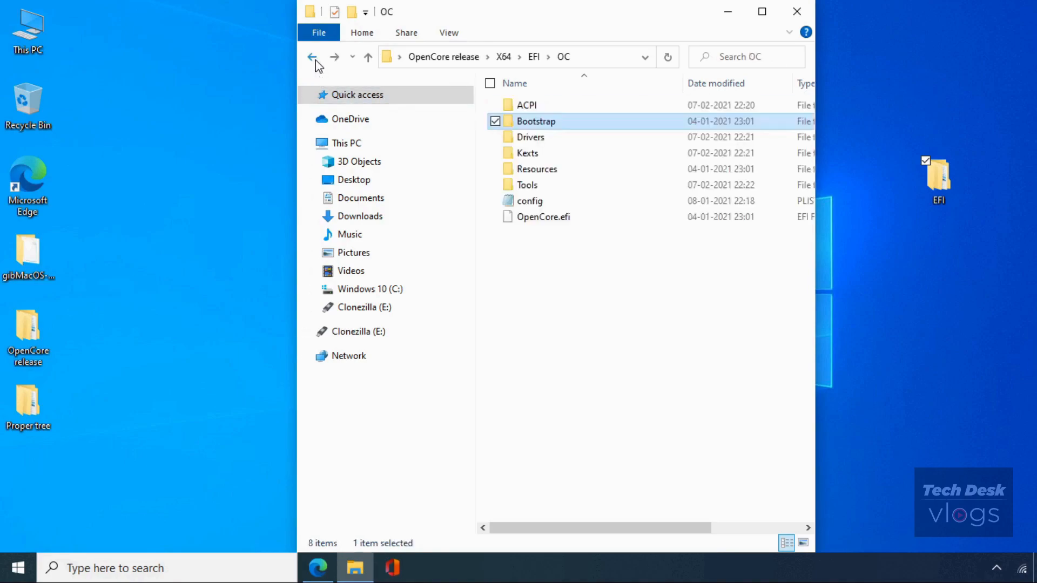
double_click(596, 140)
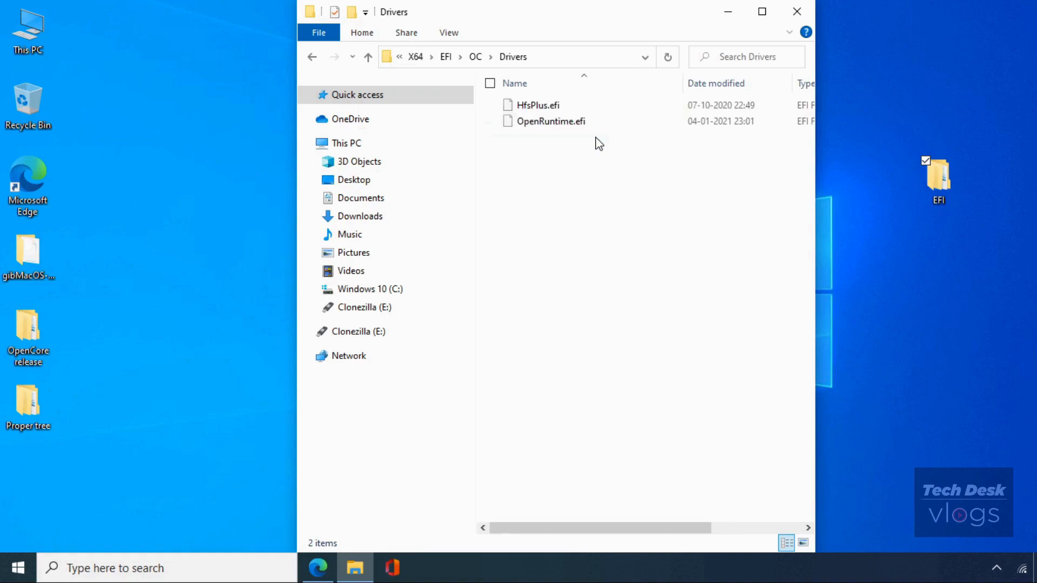
left_click(312, 58)
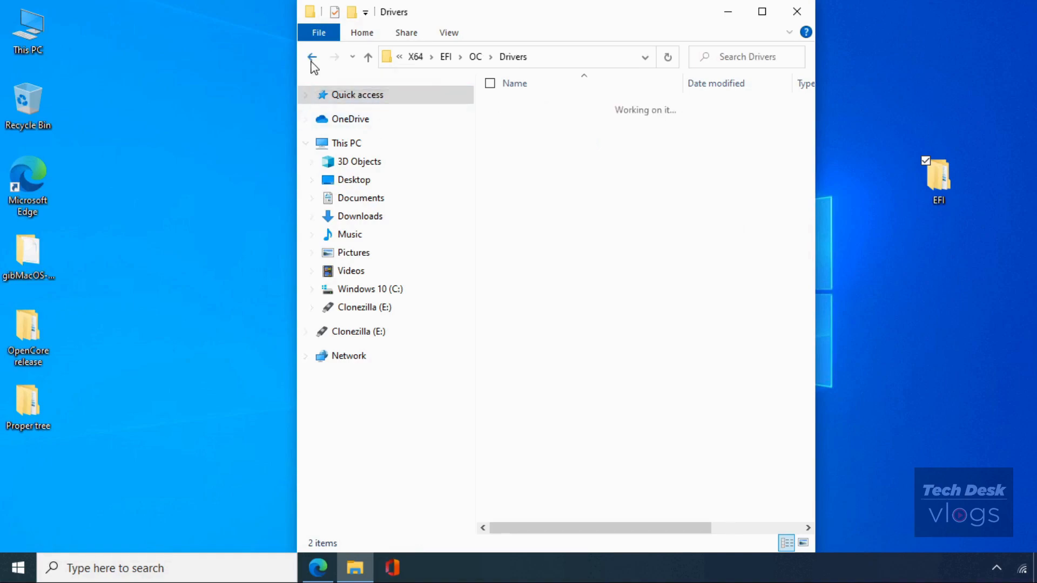
double_click(578, 154)
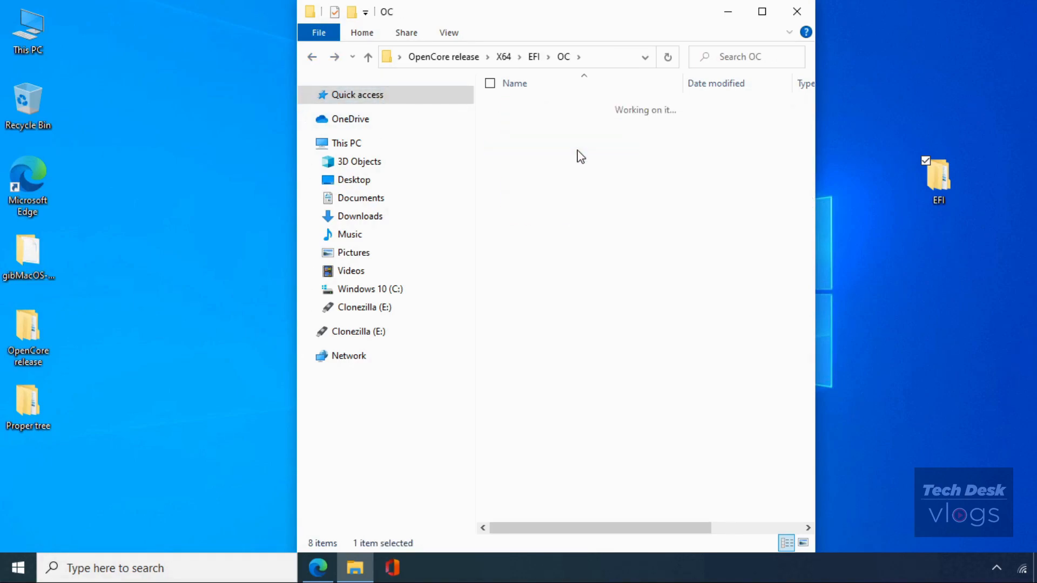
left_click(313, 58)
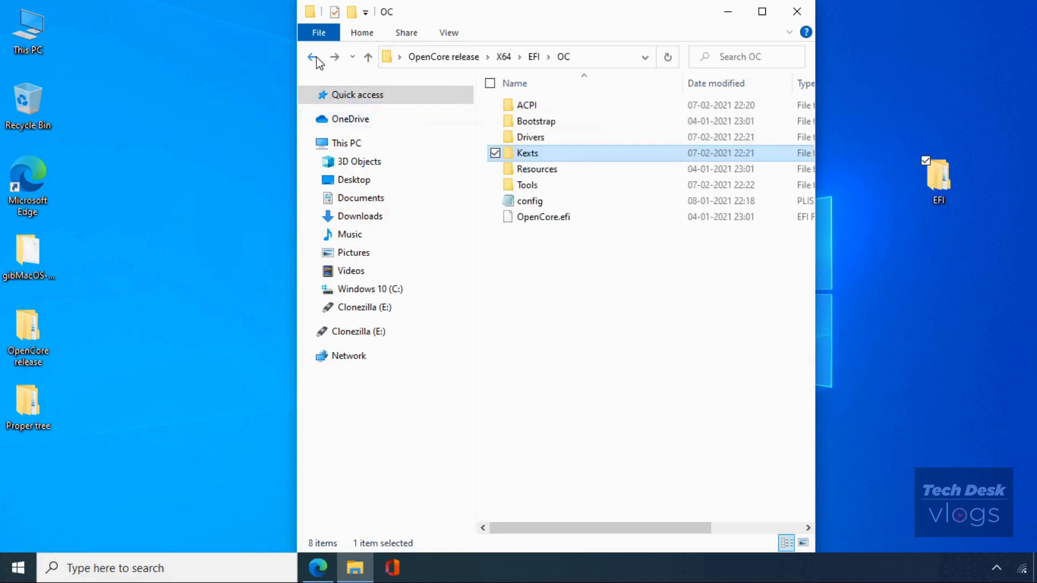
Check the OpenCore release's Resources and Tools folders, plus the config and OpenCore.efi files in its OC folder.
double_click(569, 169)
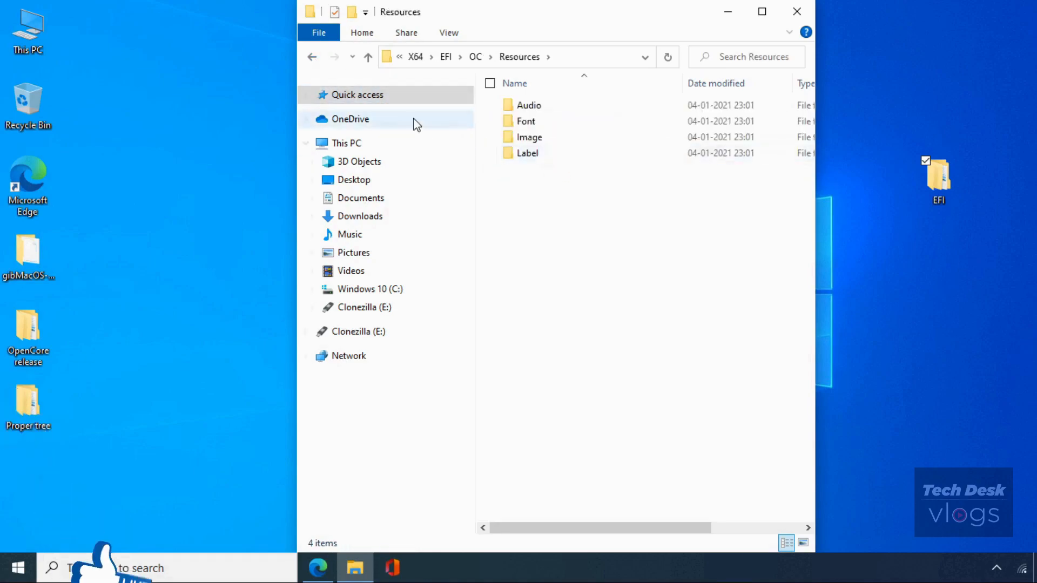
left_click(312, 58)
double_click(573, 189)
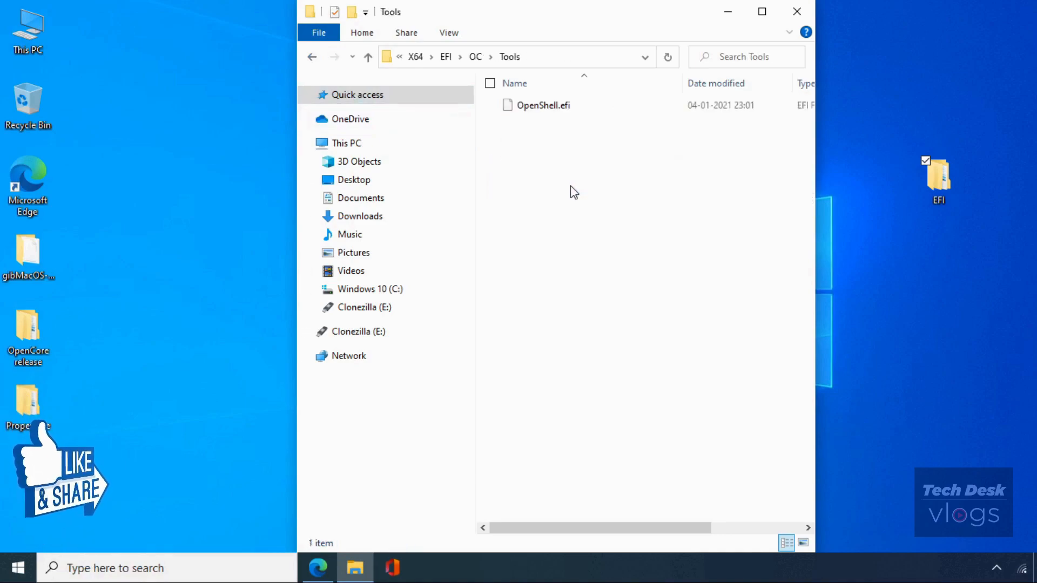
left_click(313, 57)
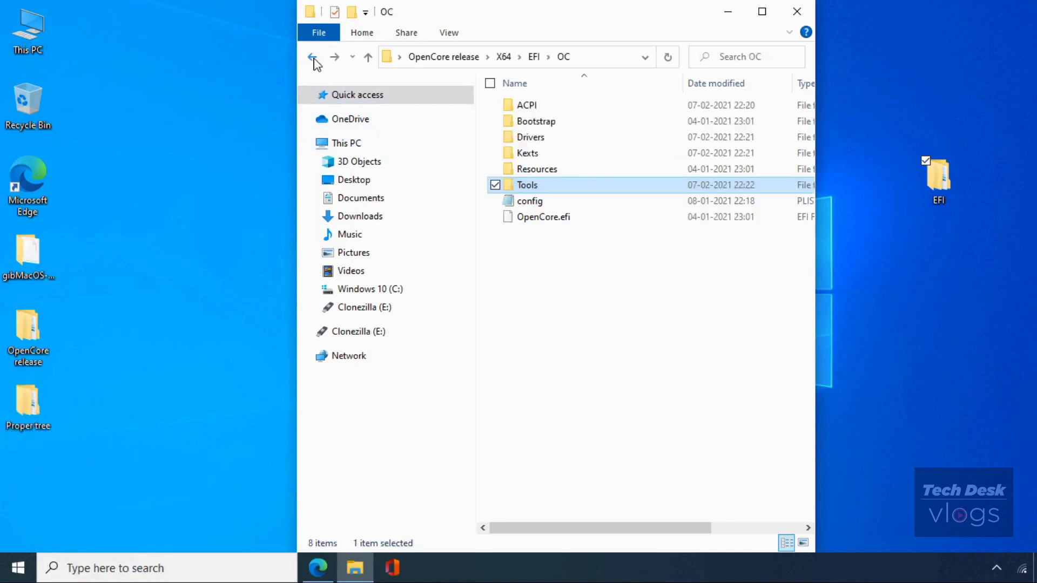
left_click(567, 201)
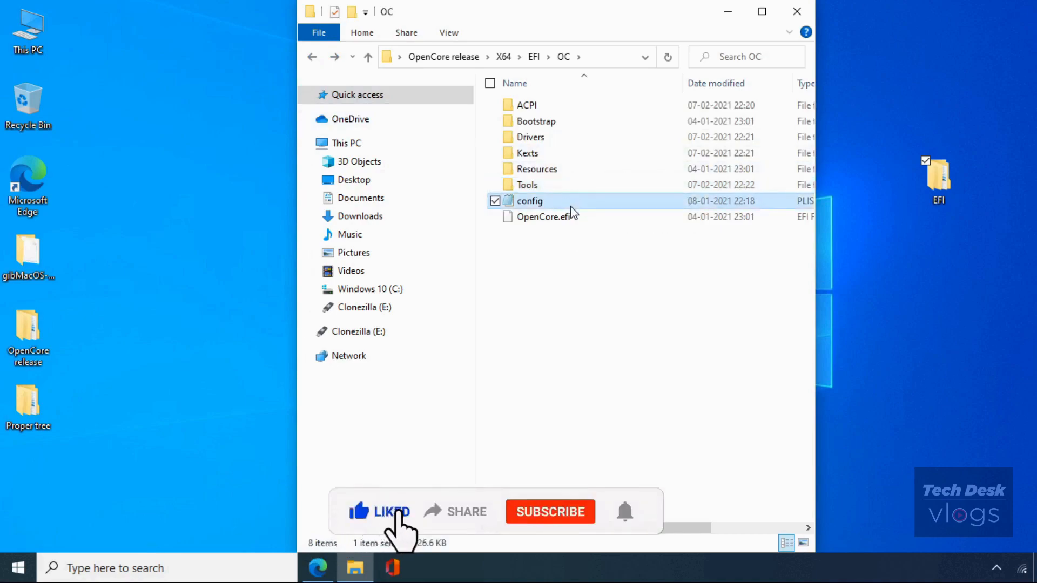
left_click(575, 217)
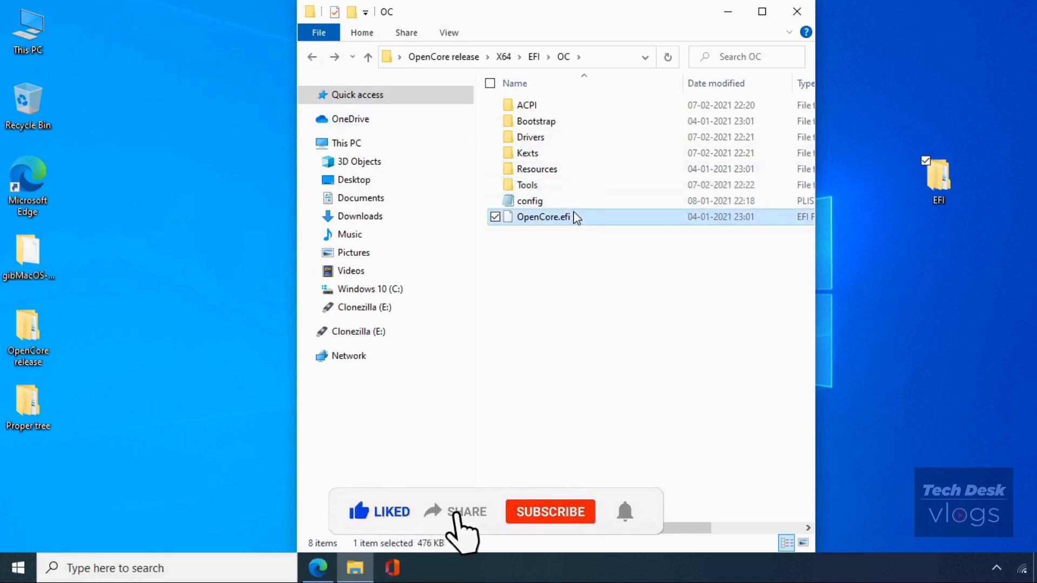
Close the OpenCore release window and permanently delete the old EFI folder from the desktop.
left_click(786, 20)
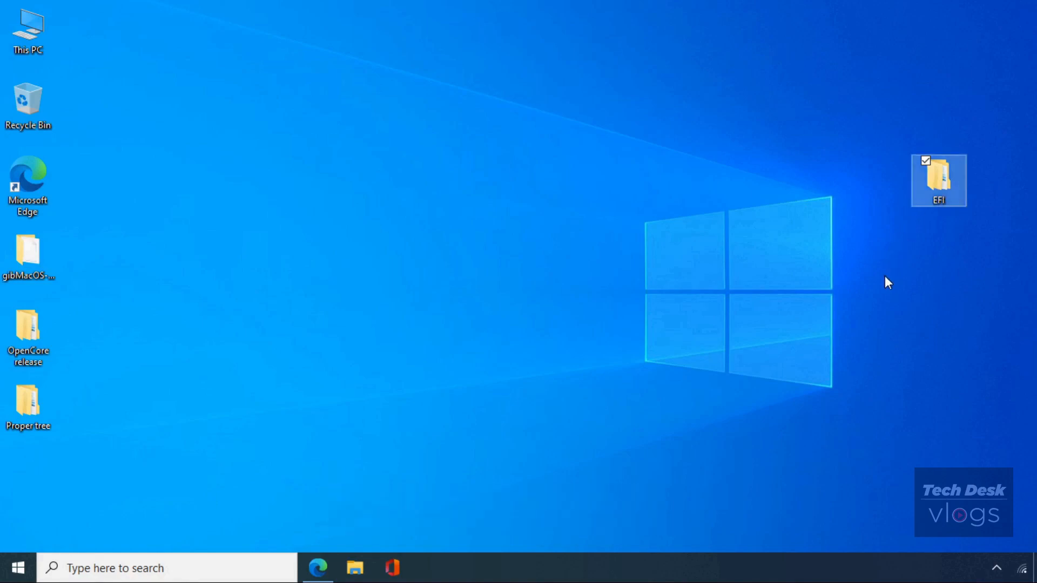
key("shift+Delete")
key("Return")
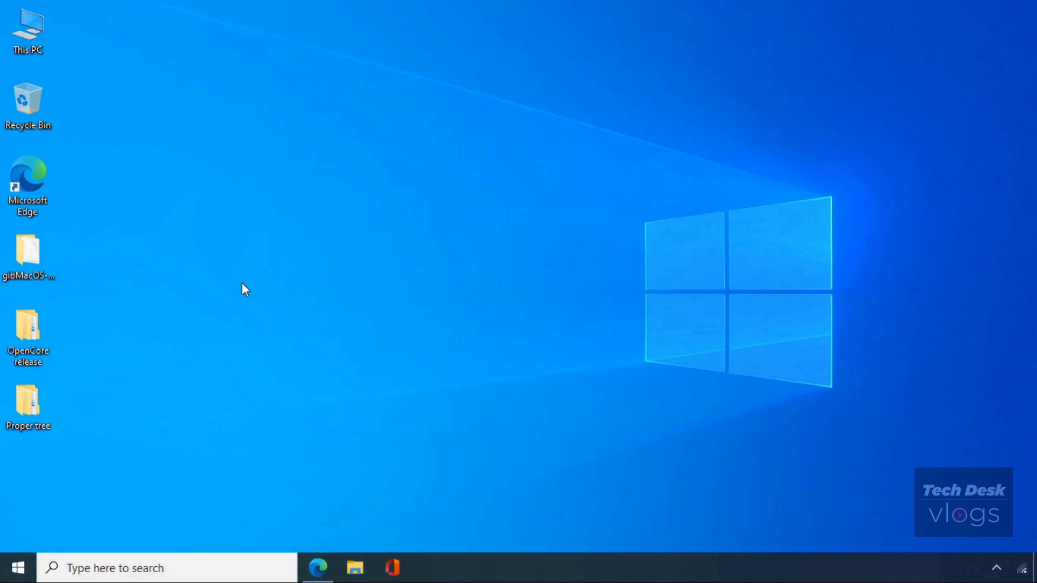
Copy the updated EFI folder from the OpenCore release's X64 folder to the desktop and place it in an empty area.
double_click(43, 323)
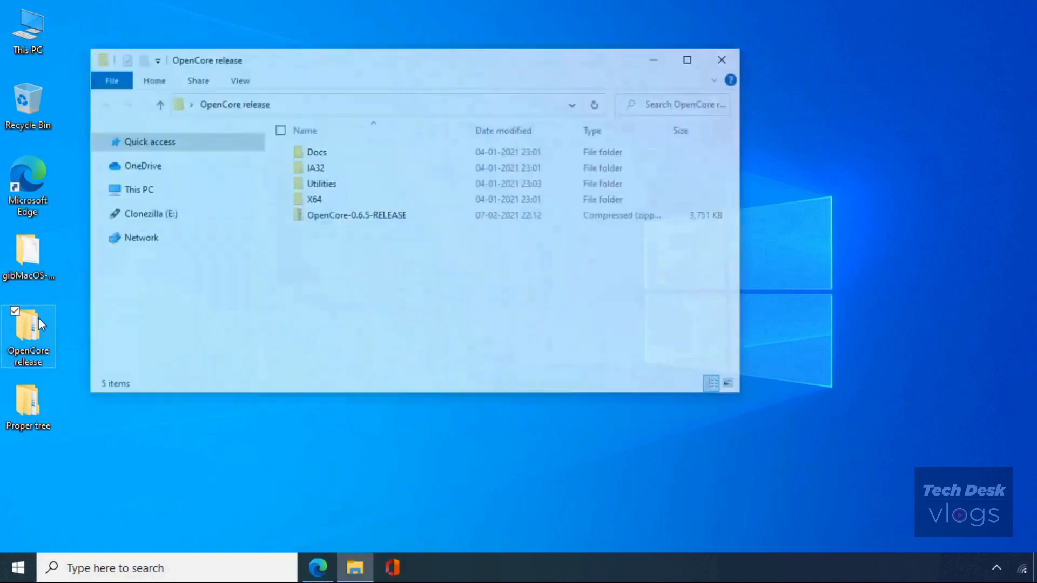
double_click(314, 201)
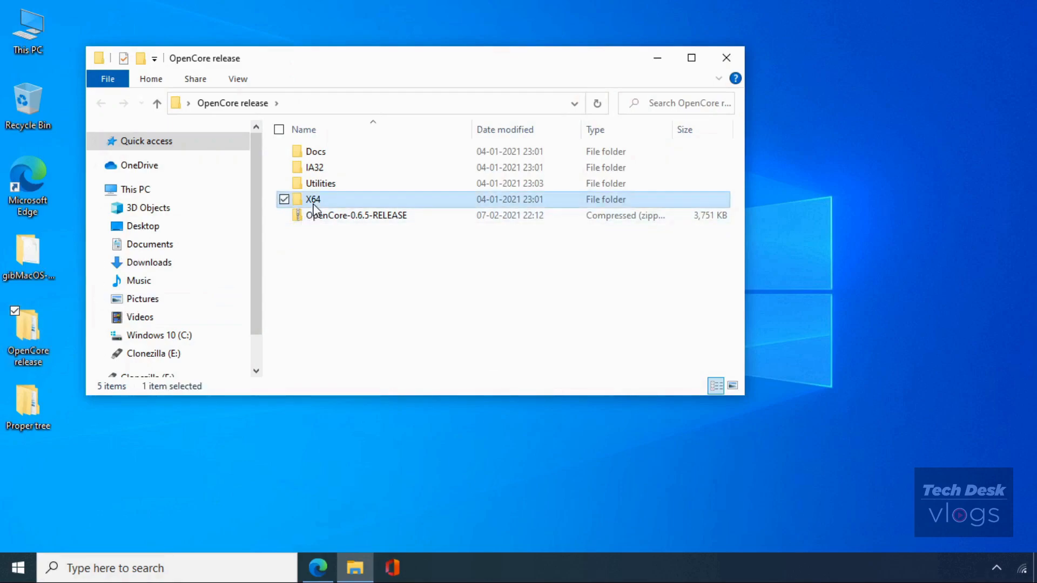
left_click(312, 154)
right_click(313, 158)
left_click(278, 383)
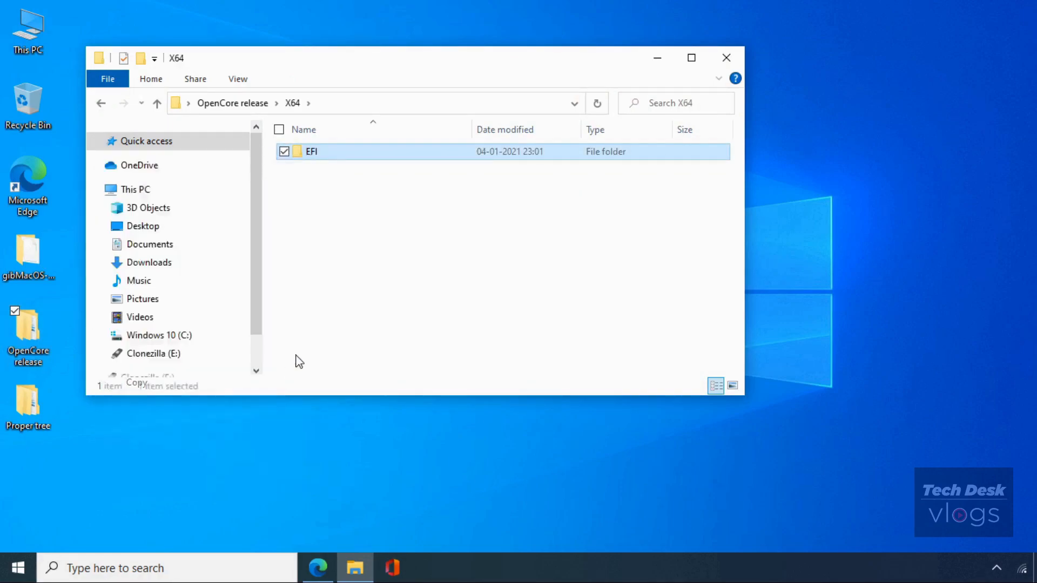
left_click(726, 57)
right_click(885, 167)
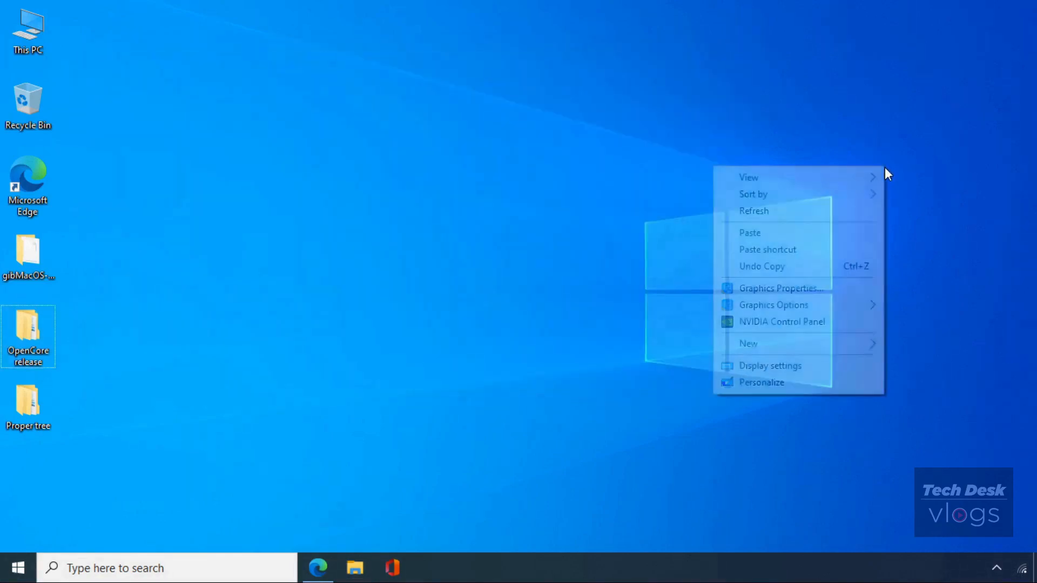
left_click(830, 232)
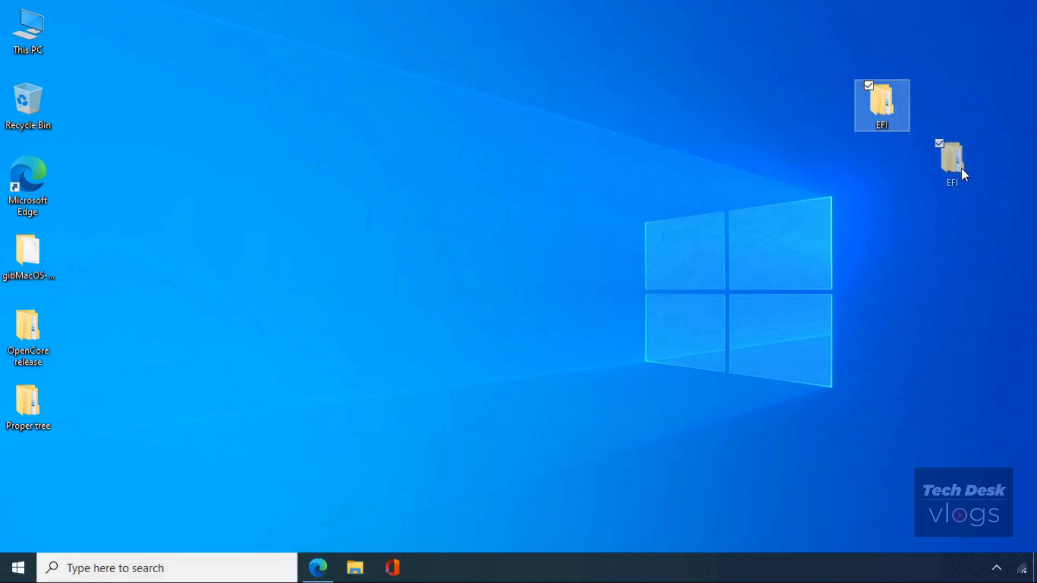
left_click_drag(959, 168, 974, 176)
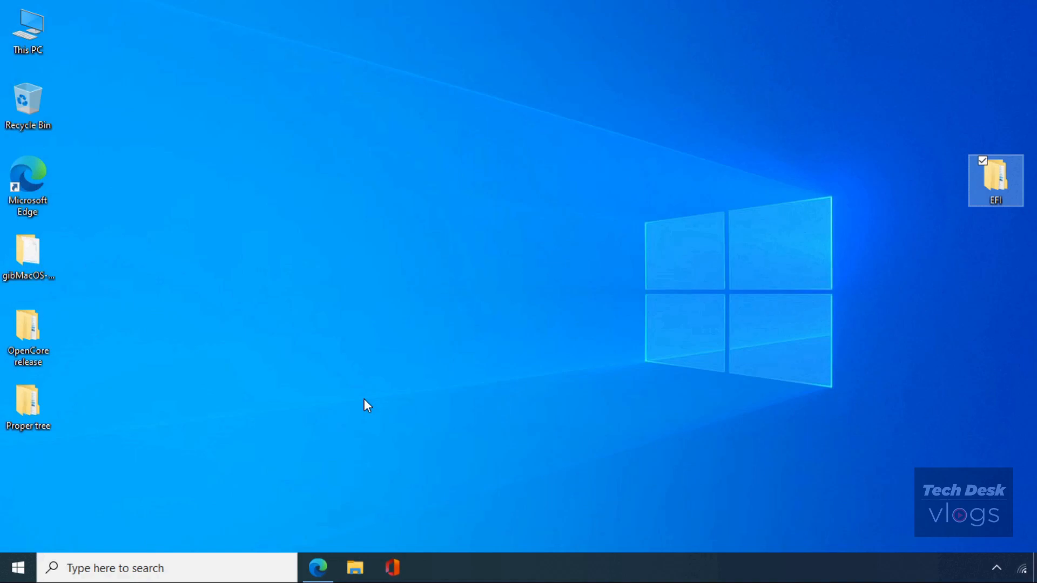
Run the ProperTree batch file from the ProperTree-master folder inside the desktop's Proper tree folder as administrator.
double_click(43, 406)
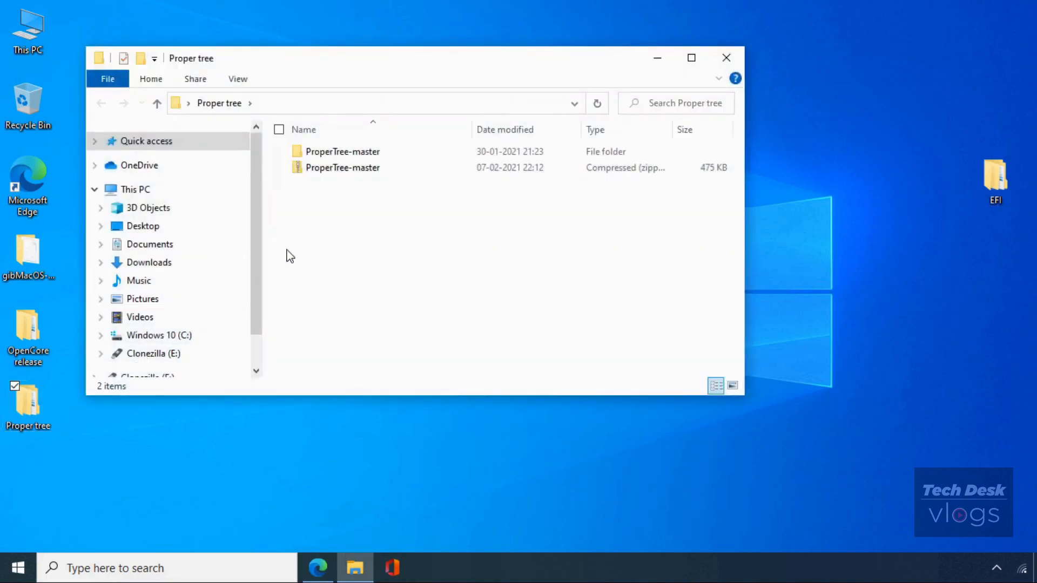
double_click(379, 154)
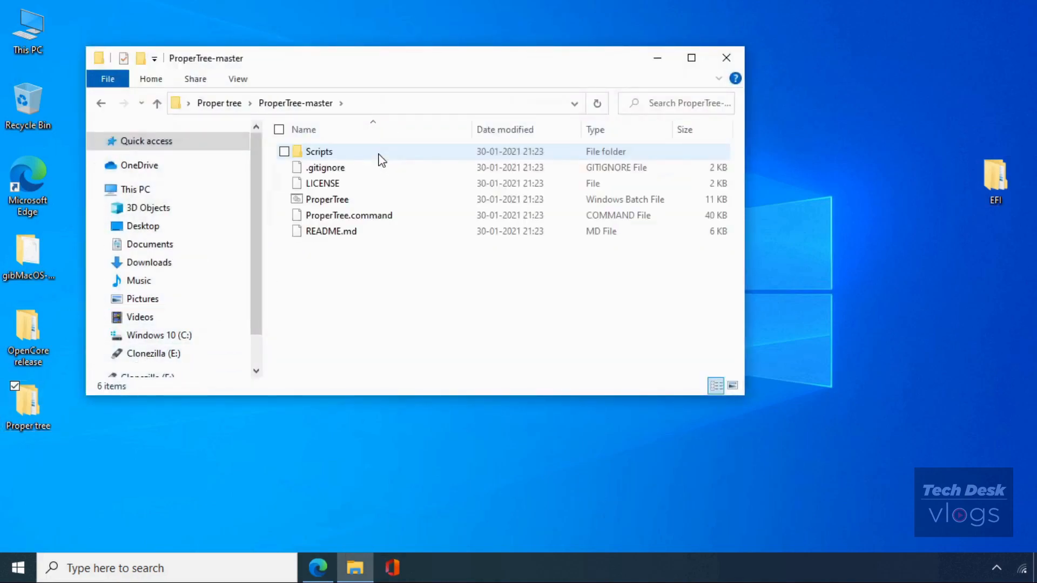
right_click(383, 198)
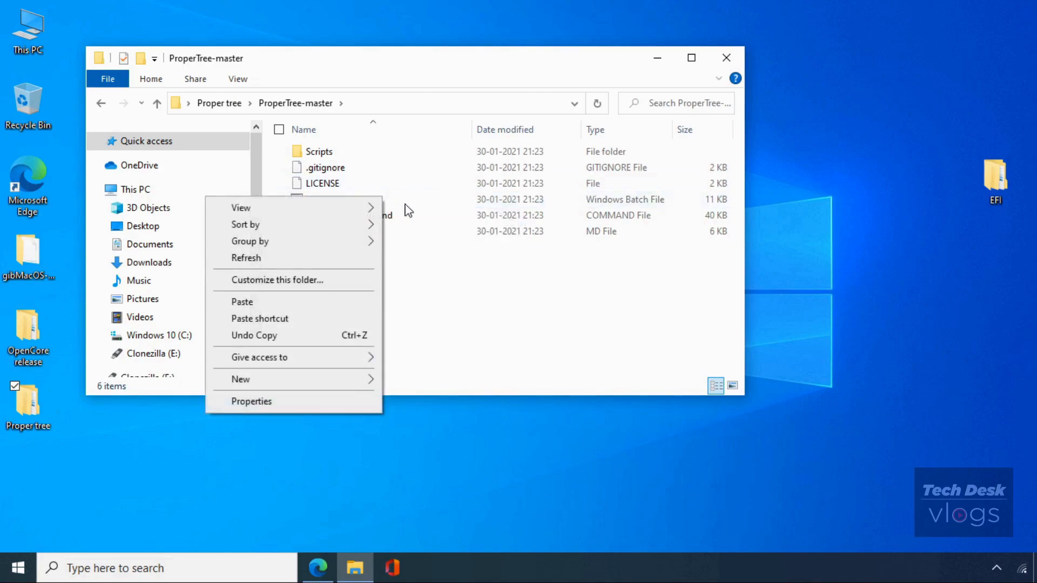
left_click(406, 203)
right_click(404, 203)
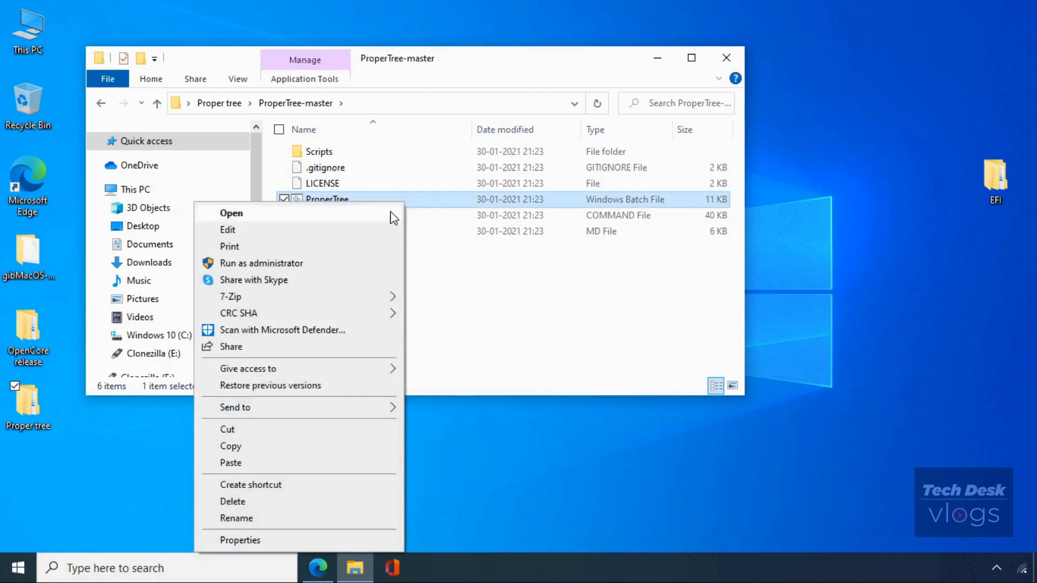
left_click(372, 262)
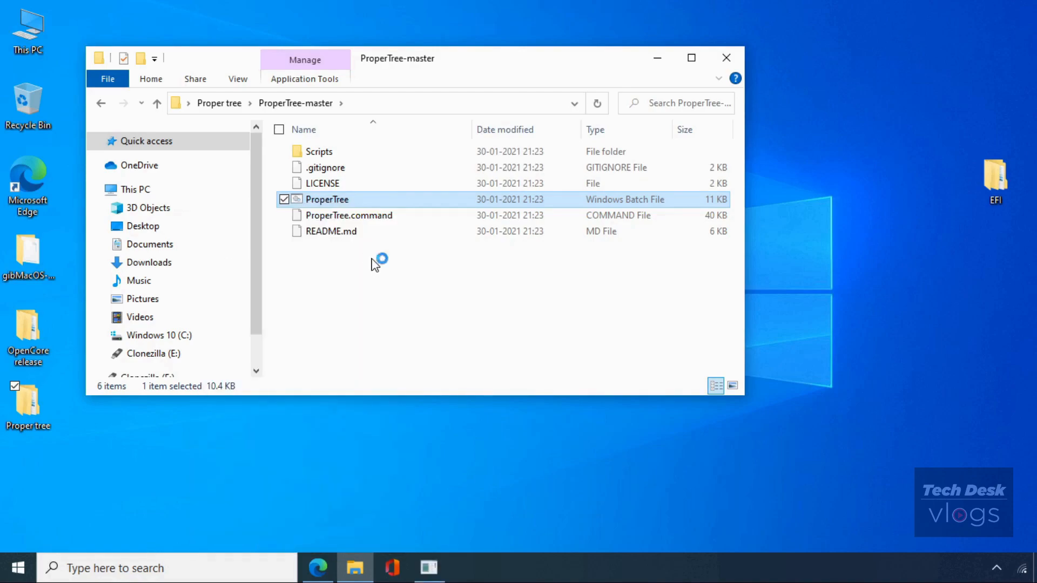
left_click(370, 353)
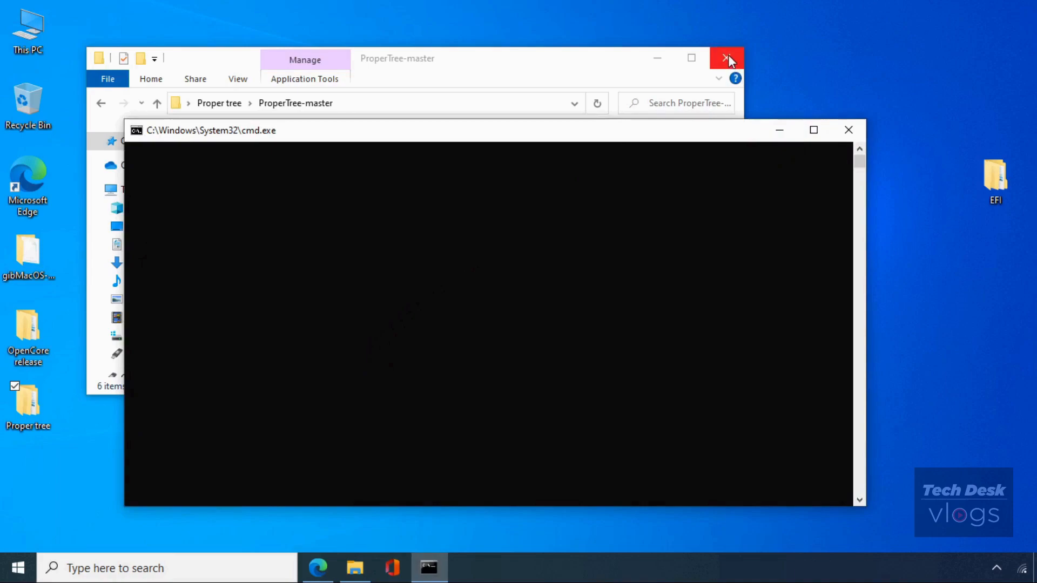
Close the ProperTree-master folder window, minimize the command console and move the empty plist window higher on the desktop.
left_click(728, 54)
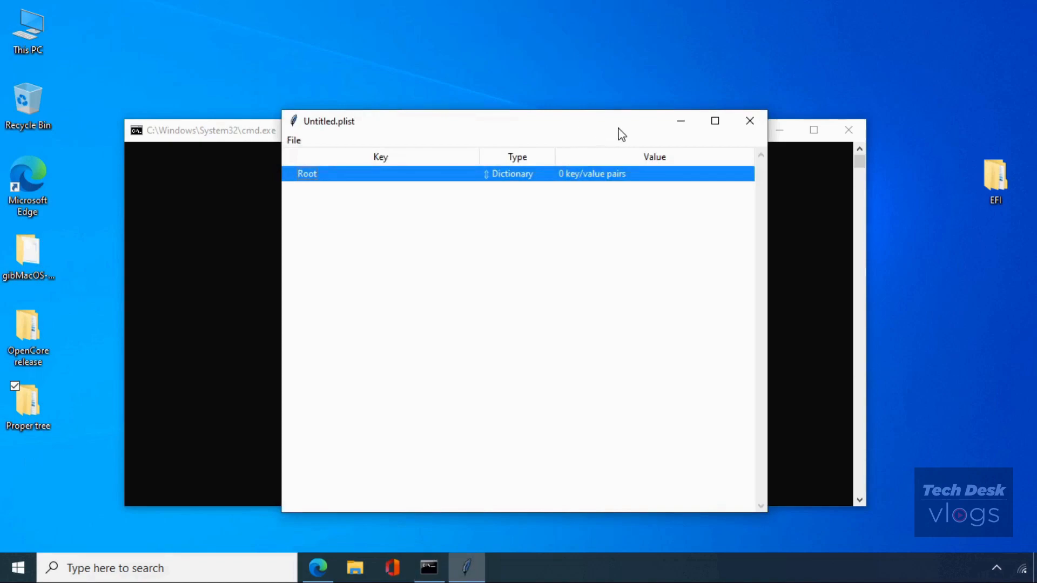
left_click(778, 129)
left_click_drag(612, 130, 619, 87)
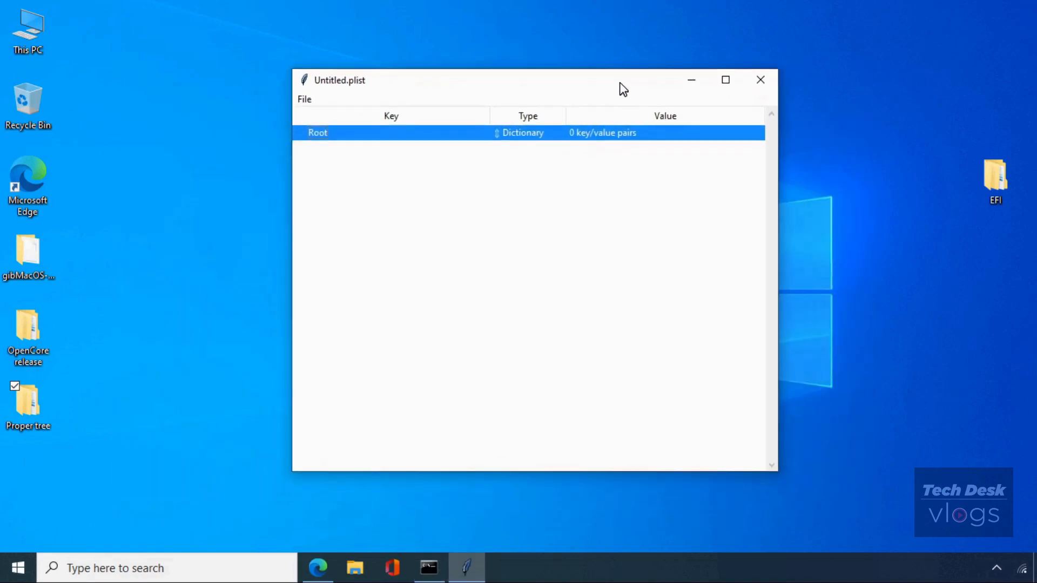
Open the config plist from the OC folder of the desktop's EFI folder in ProperTree.
left_click(300, 97)
left_click(348, 133)
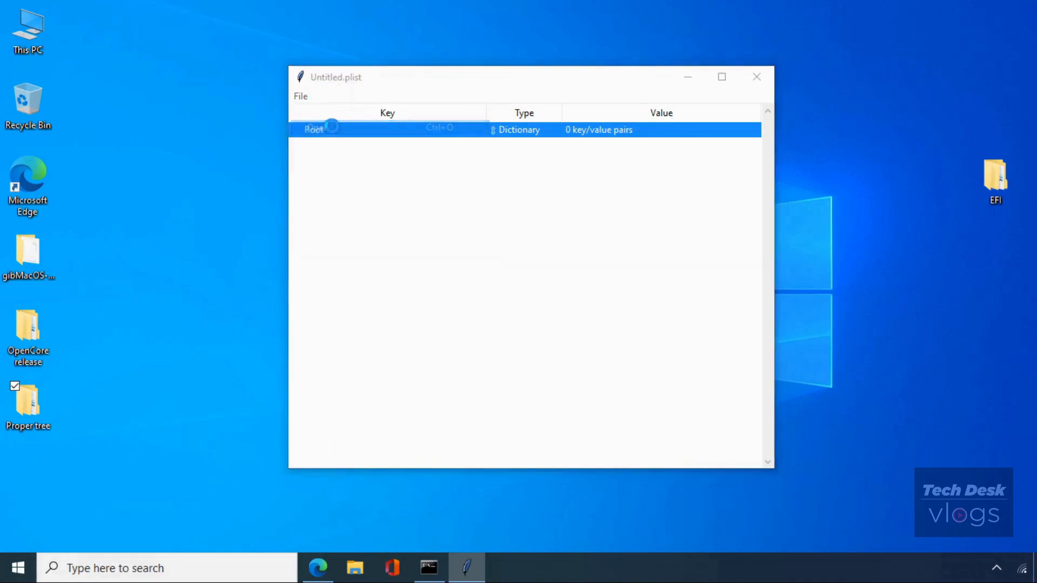
left_click(123, 220)
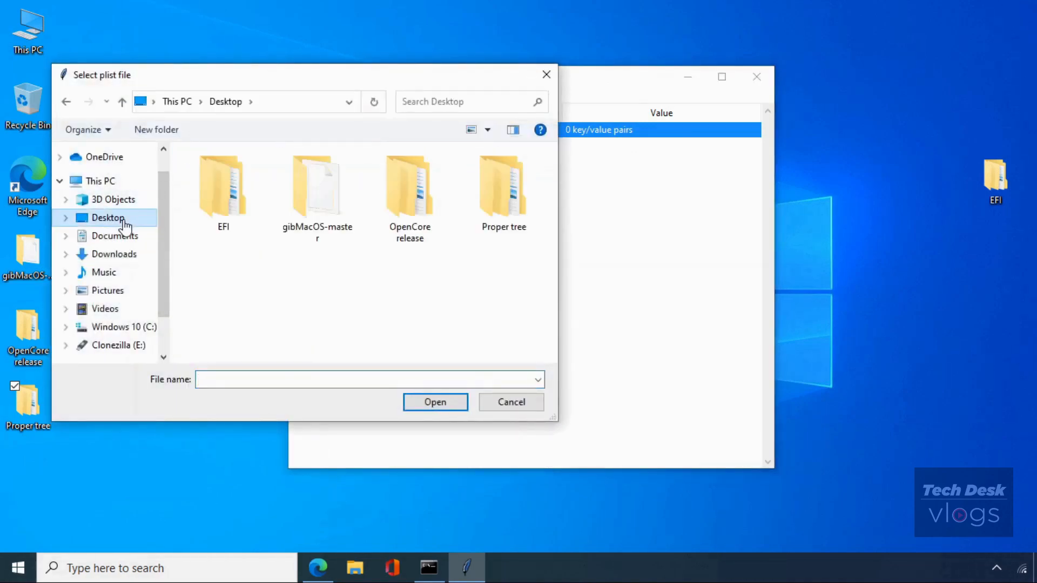
double_click(210, 222)
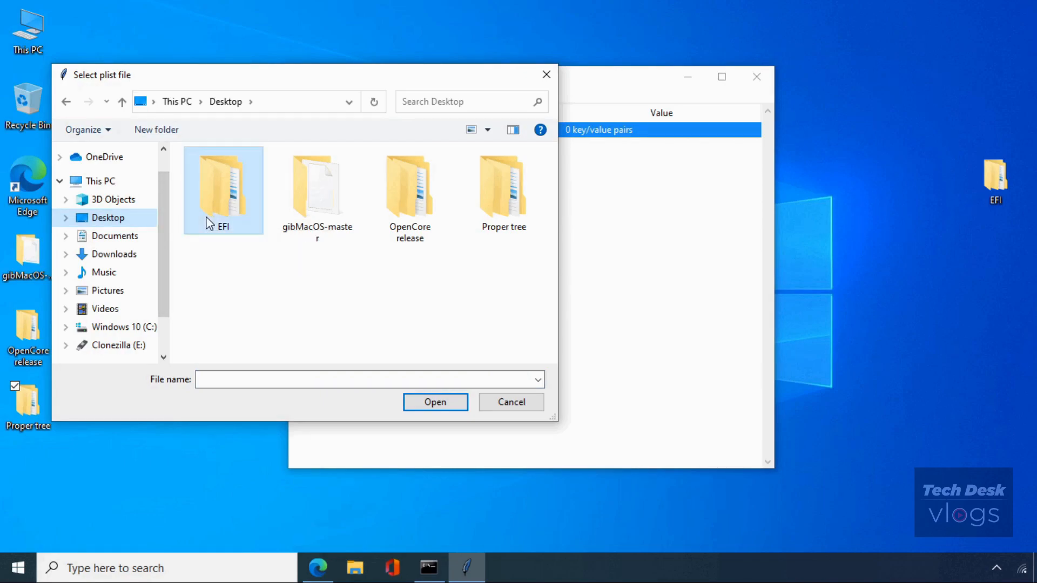
left_click(213, 196)
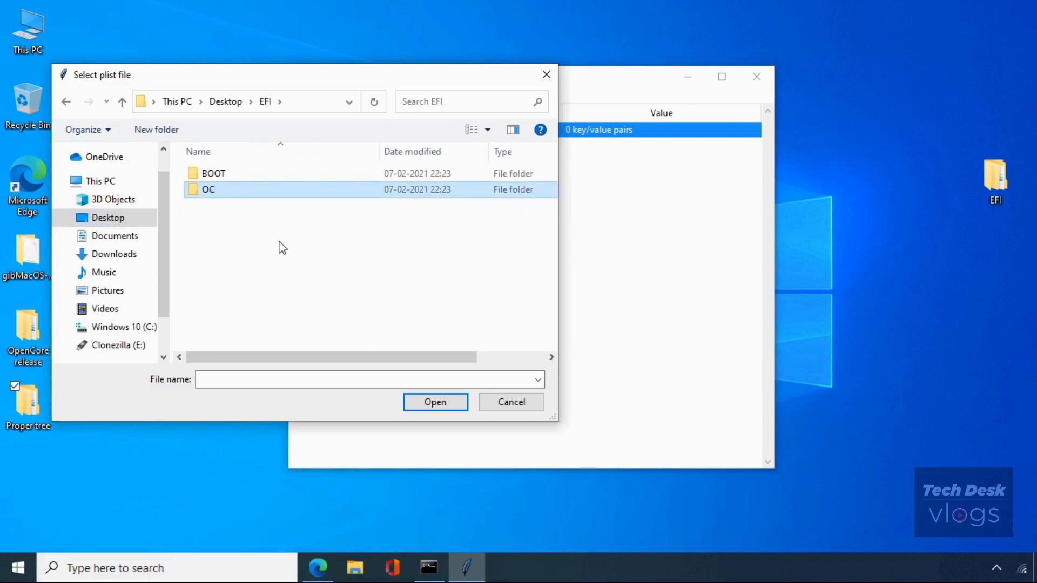
double_click(281, 192)
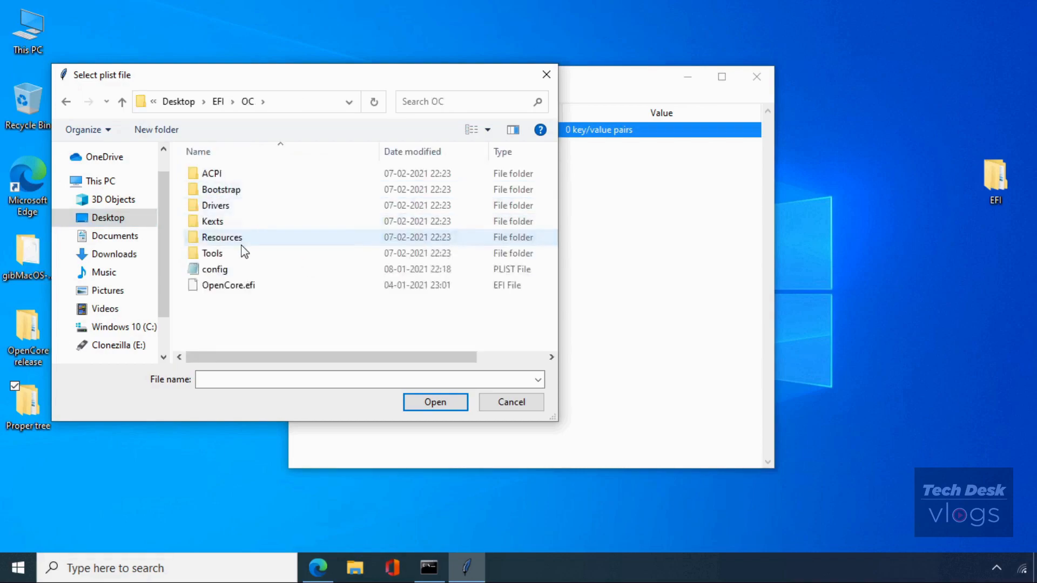
left_click(238, 269)
left_click(431, 405)
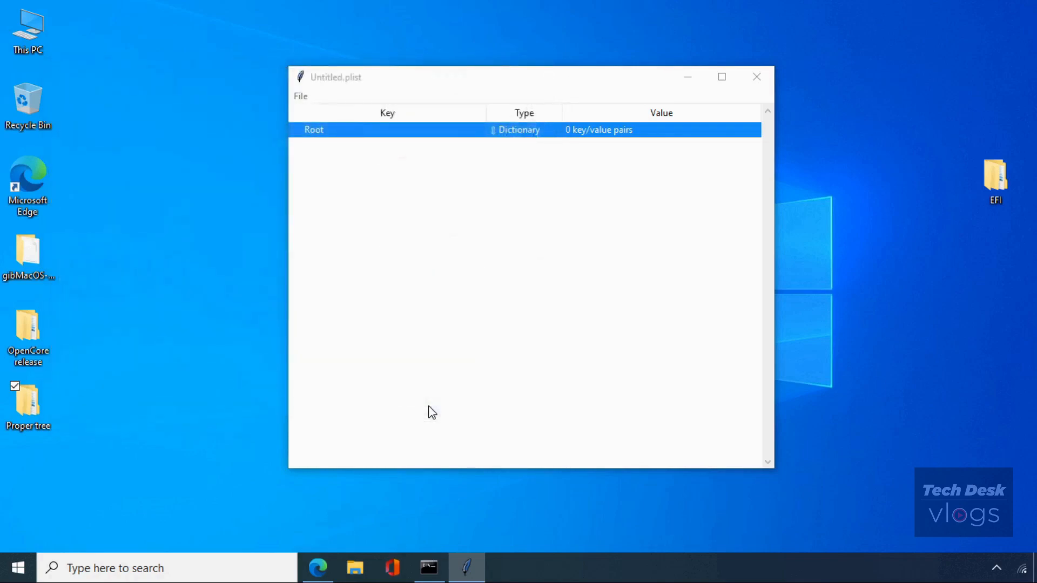
Collapse the config's expanded entries, including ACPI, Booter and DeviceProperties, to review only the top-level sections under Root.
left_click(341, 175)
left_click(340, 190)
left_click(340, 206)
left_click(340, 251)
left_click(341, 266)
left_click(340, 311)
left_click(340, 327)
left_click(341, 342)
left_click(325, 356)
left_click(311, 372)
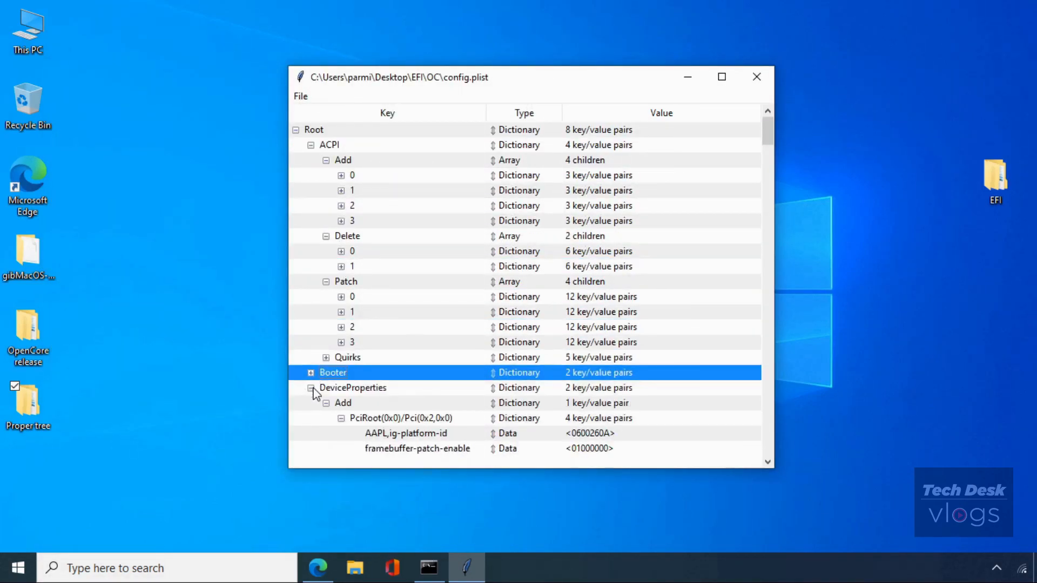
left_click(310, 387)
left_click(310, 402)
left_click(311, 418)
left_click(310, 432)
left_click(310, 448)
left_click(310, 432)
scroll(334, 253, "up", 1)
left_click(296, 130)
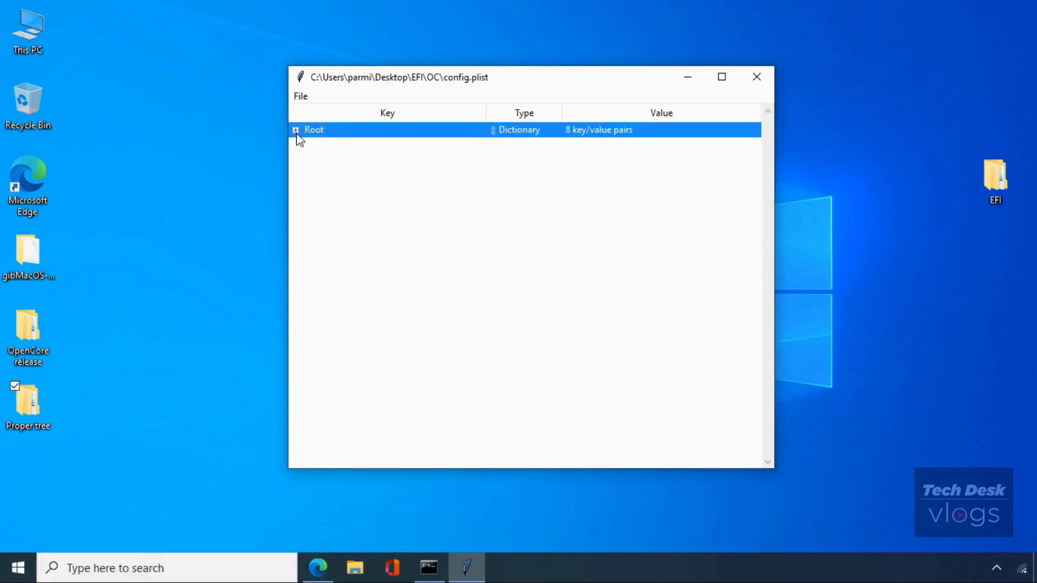
left_click(296, 130)
left_click(311, 146)
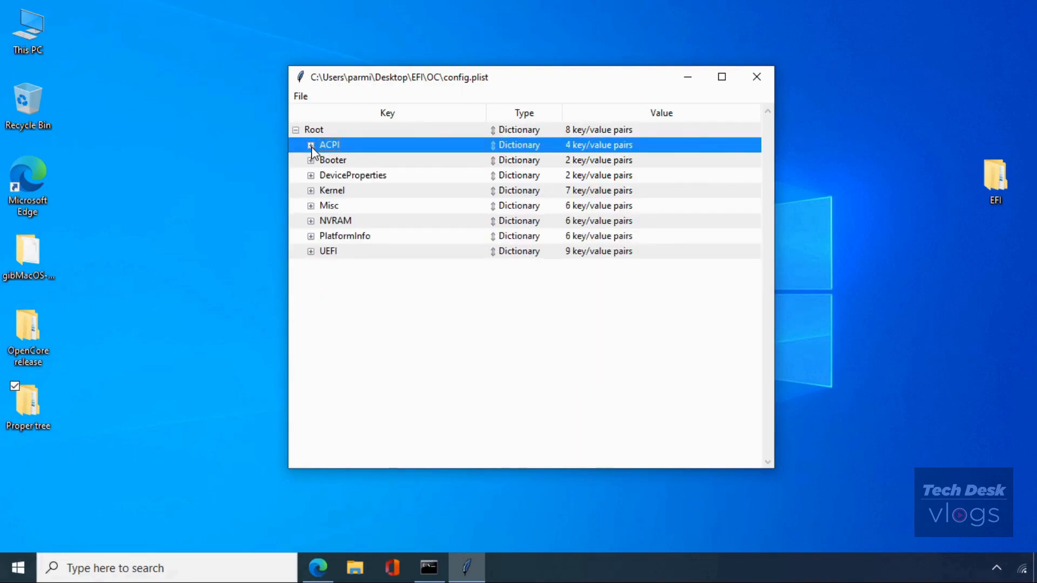
Run an OC Snapshot of the config using the OC folder inside the desktop's EFI folder.
left_click(301, 97)
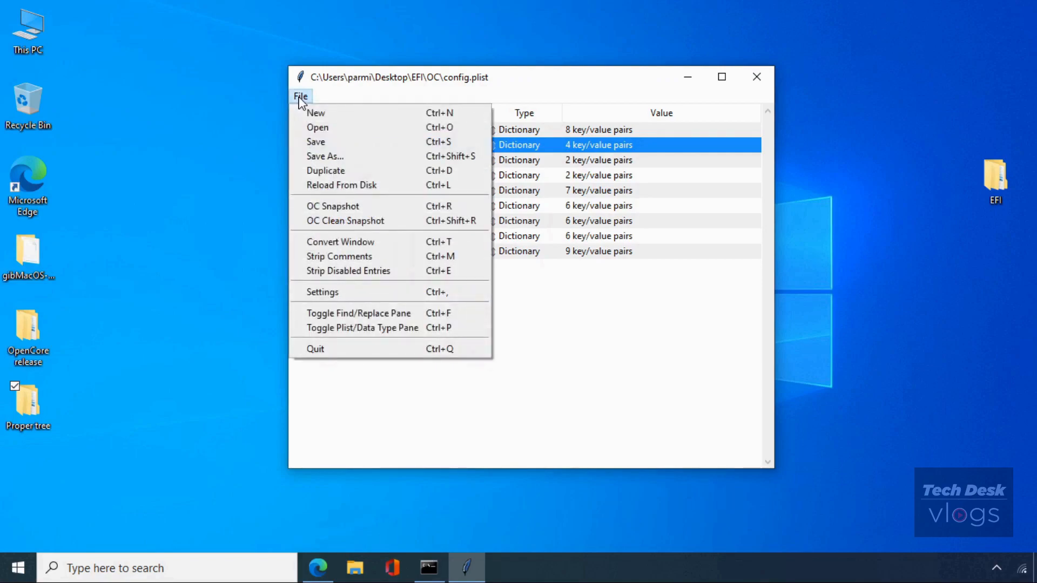
left_click(453, 211)
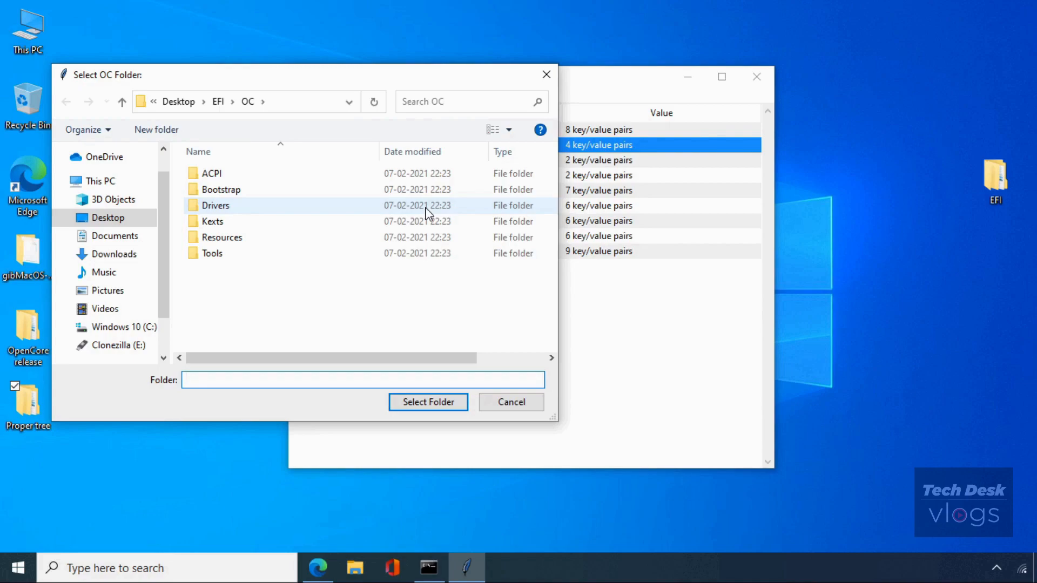
left_click(117, 218)
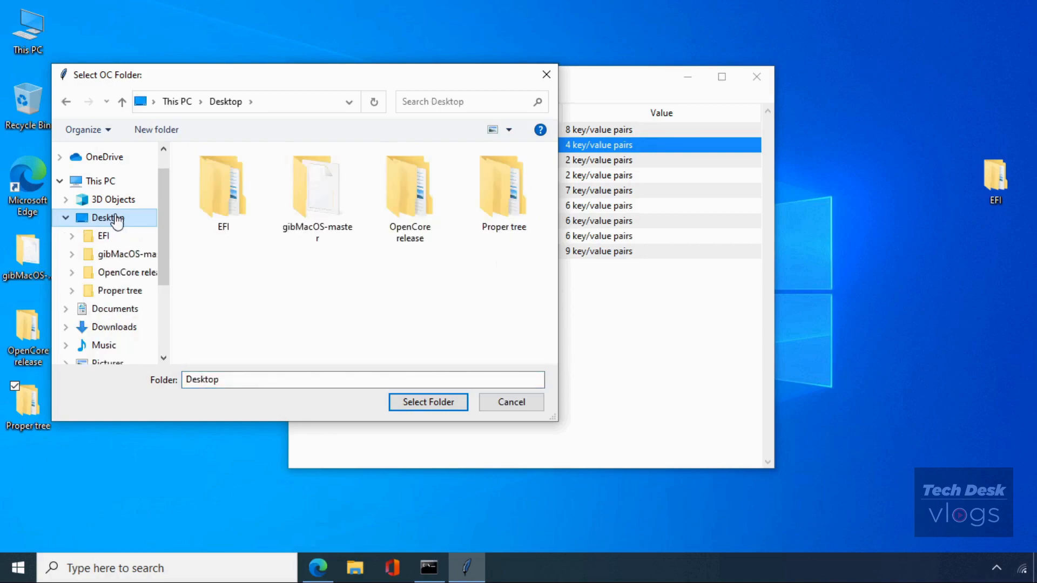
double_click(223, 214)
left_click(222, 190)
left_click(441, 408)
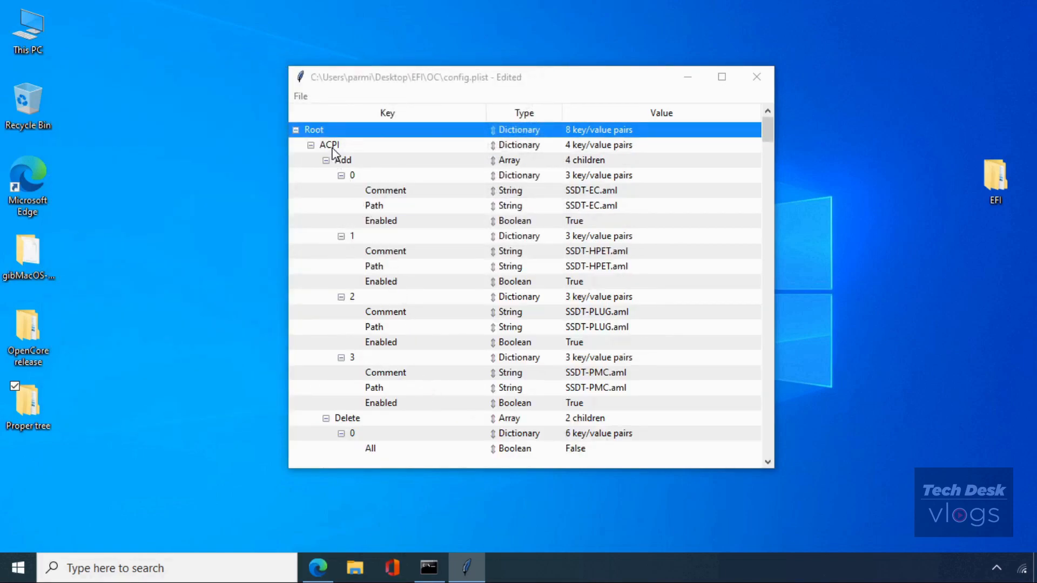
Run an OC Clean Snapshot of the config using the same EFI\OC folder.
left_click(301, 96)
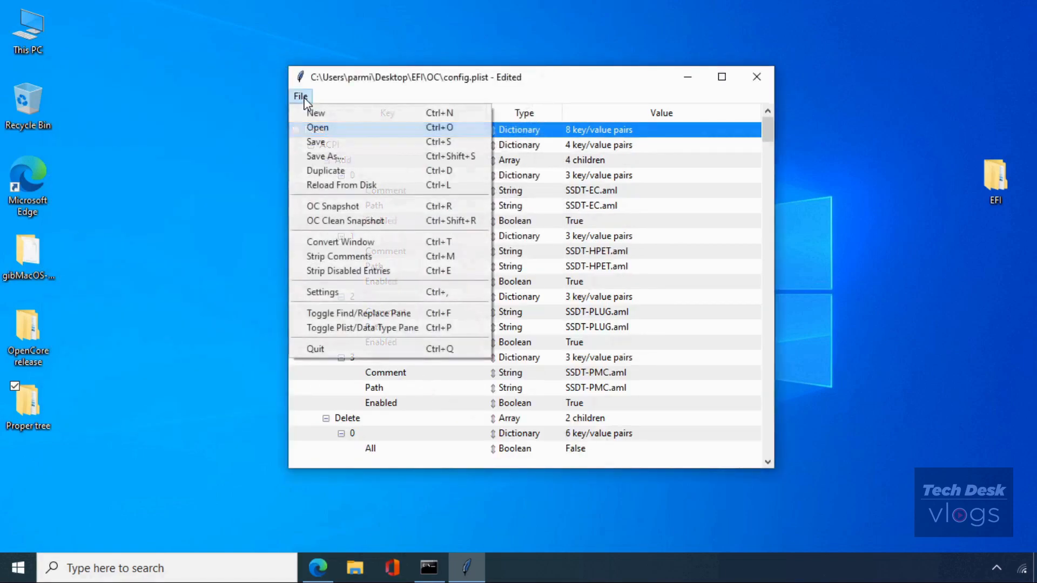
left_click(415, 220)
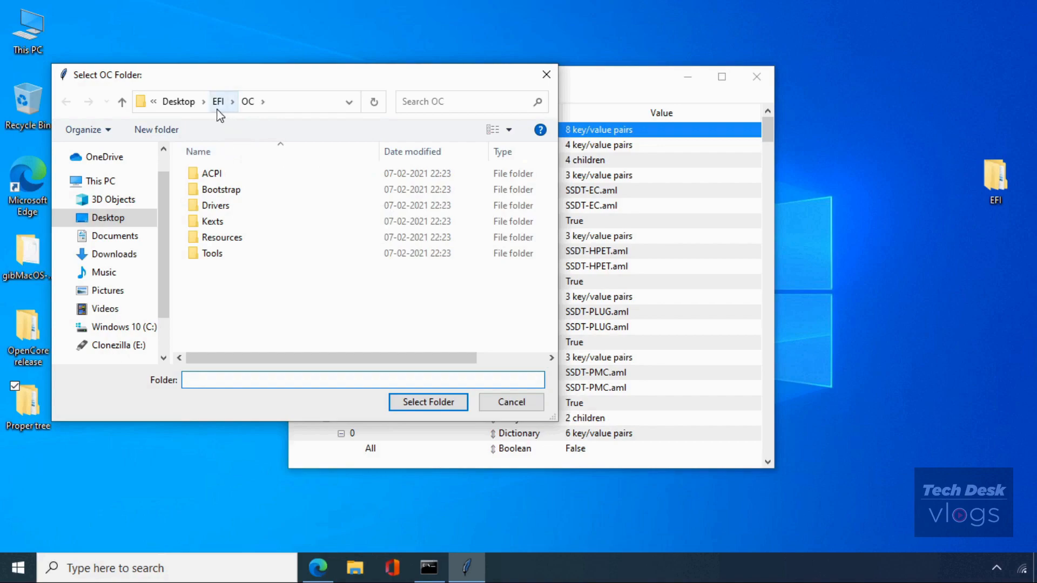
left_click(122, 102)
left_click(246, 189)
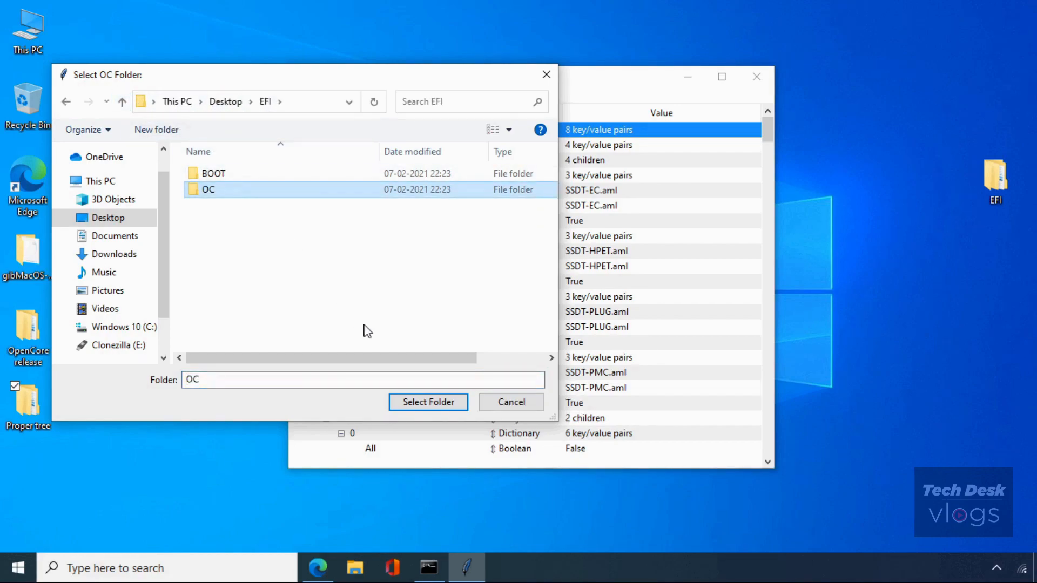
left_click(429, 403)
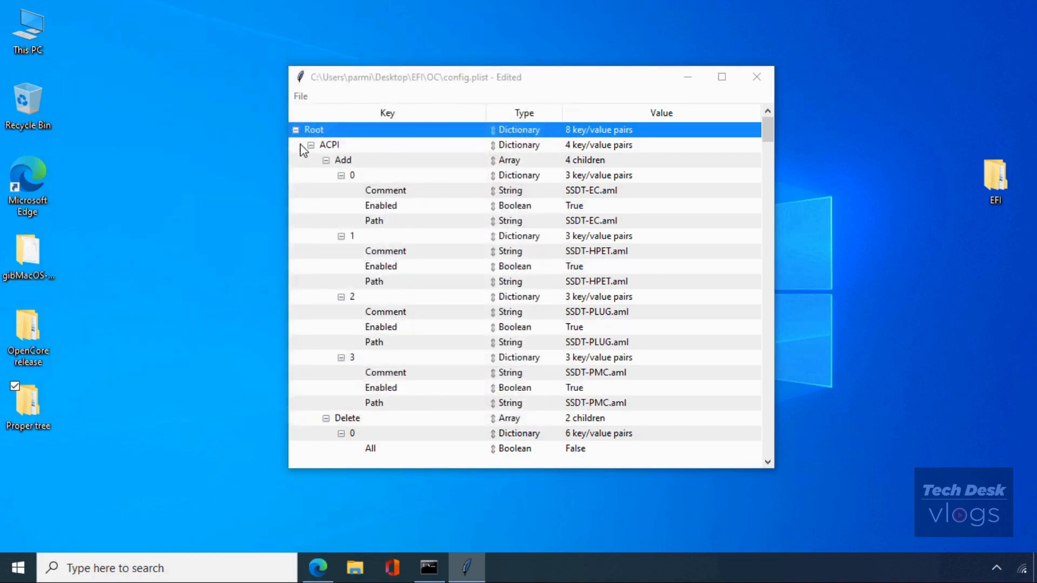
Save the updated config plist and close ProperTree.
left_click(301, 97)
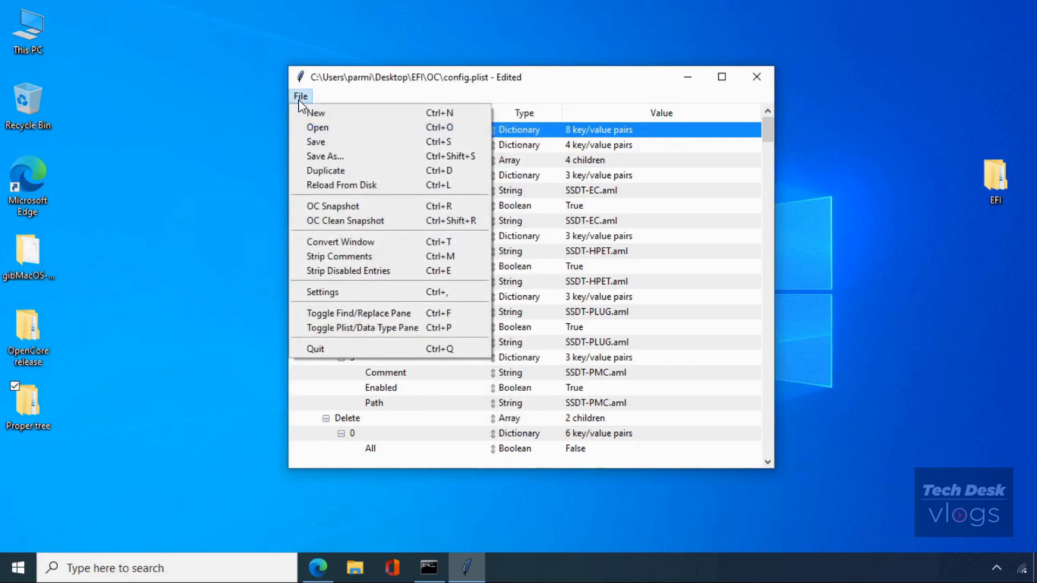
left_click(328, 143)
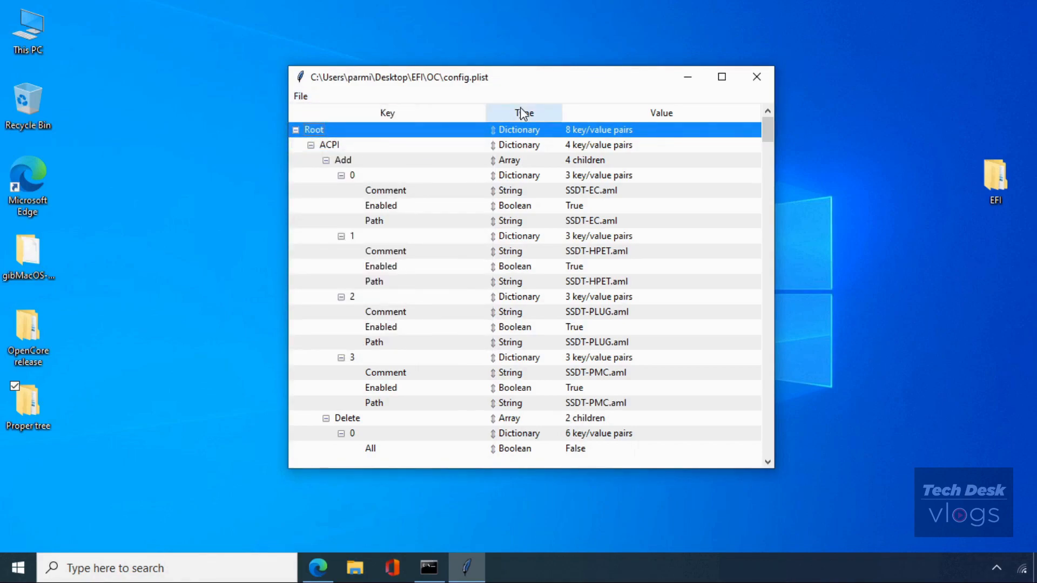
left_click(751, 84)
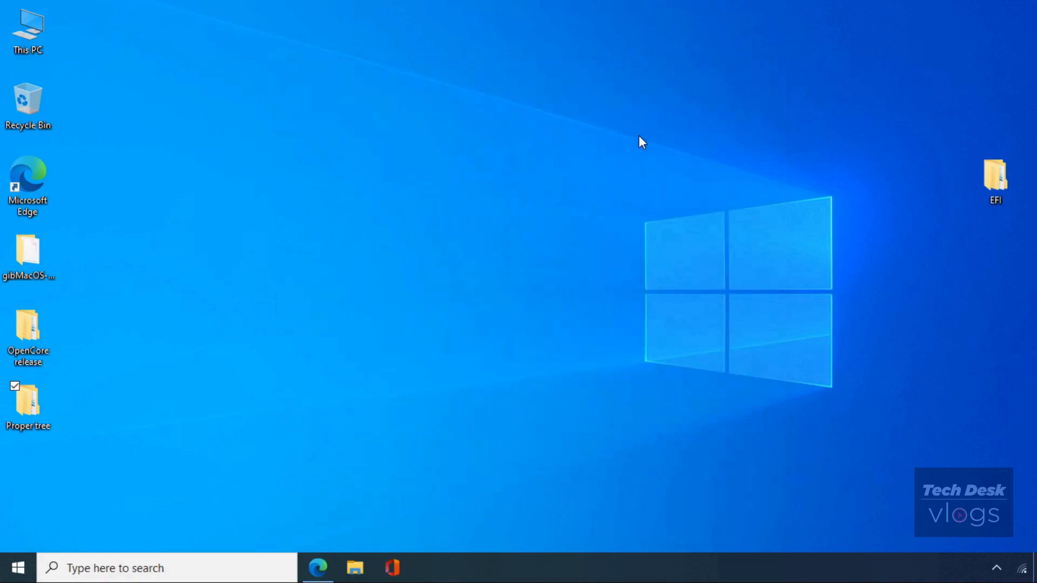